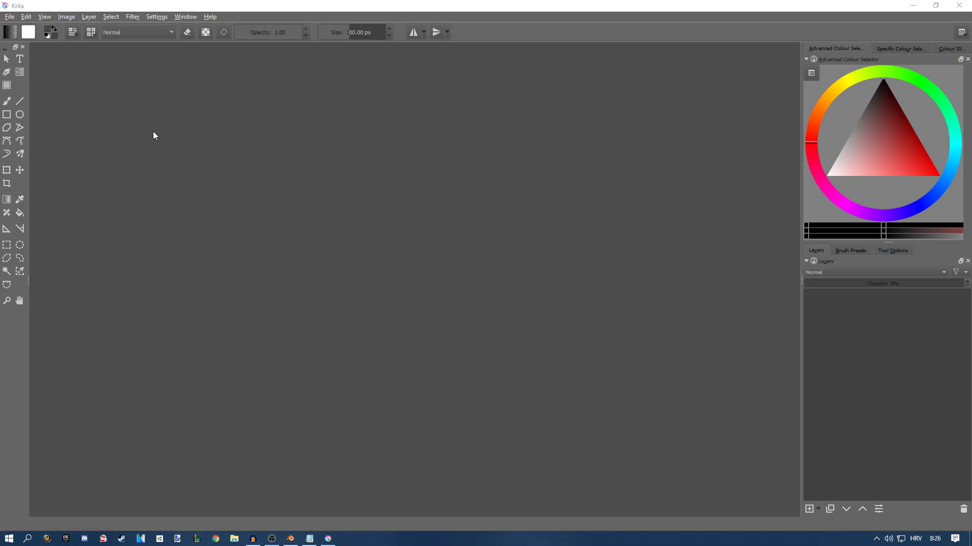
Step: Open Krita's File menu to reach the file commands
{"action": "left_click", "coordinate": [7, 19]}
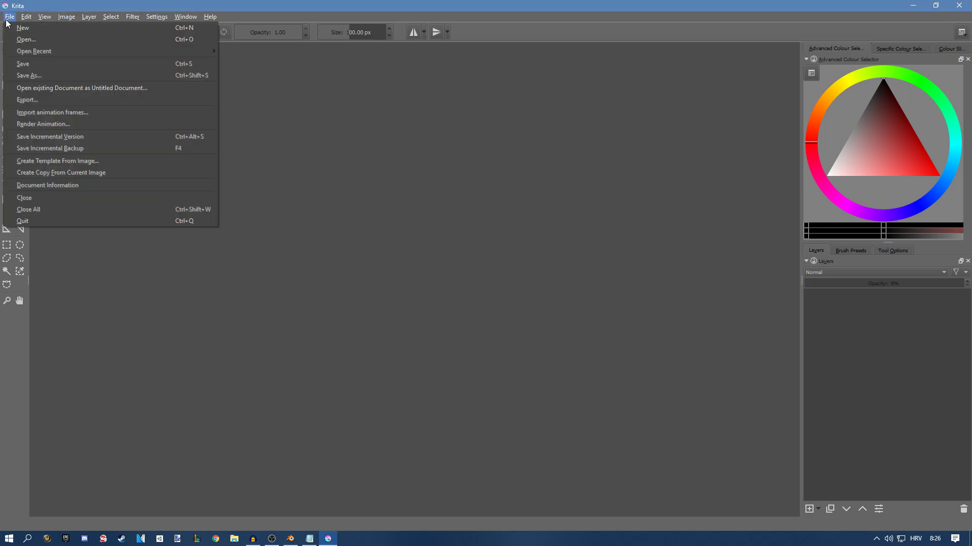
Step: Create a new 1024 × 1024 px Custom Document canvas
{"action": "left_click", "coordinate": [32, 28]}
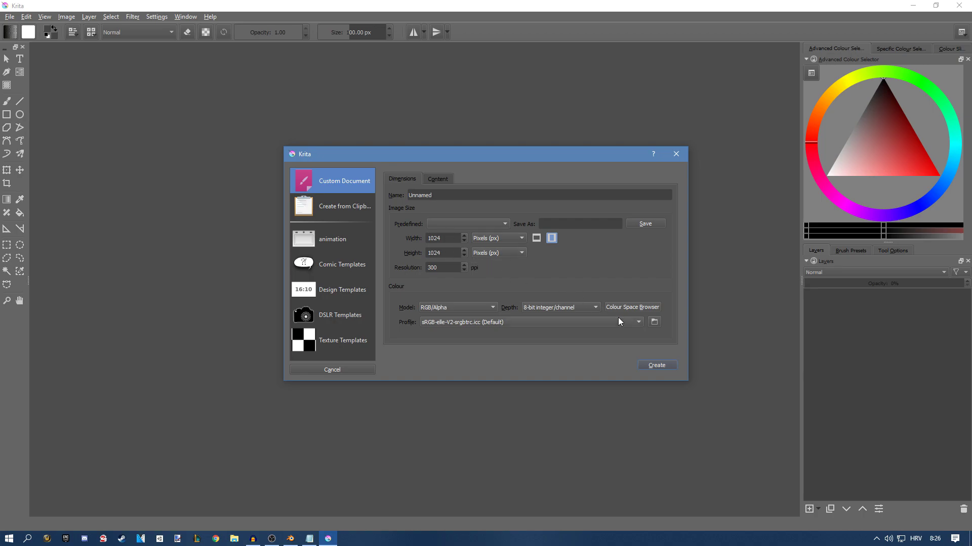
{"action": "left_click", "coordinate": [657, 366]}
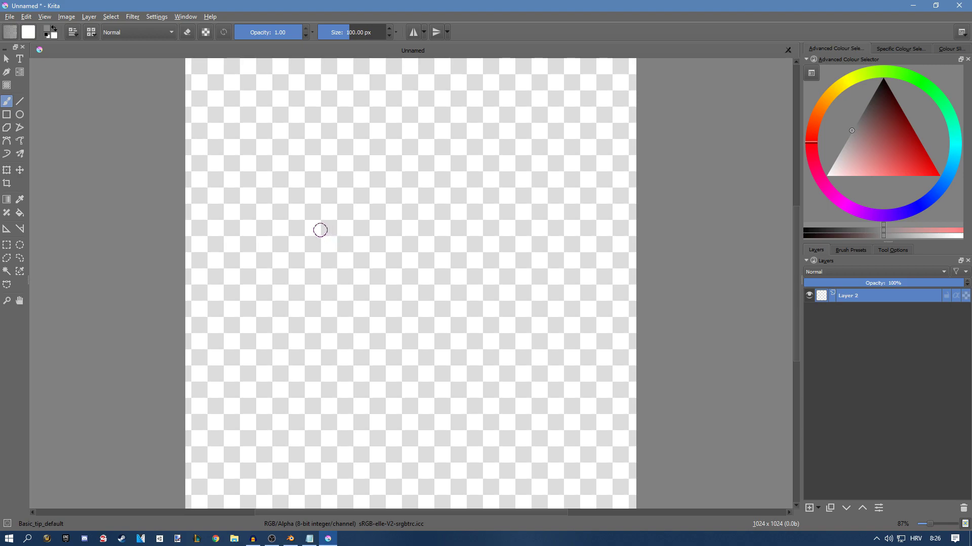
Step: Enlarge the brush and paint grey over the entire canvas
{"action": "left_click_drag", "start_coordinate": [856, 134], "coordinate": [861, 115]}
{"action": "mouse_move", "coordinate": [314, 207]}
{"action": "left_mouse_down", "text": "shift"}
{"action": "mouse_move", "coordinate": [352, 211]}
{"action": "mouse_move", "coordinate": [182, 156]}
{"action": "mouse_move", "coordinate": [618, 87]}
{"action": "mouse_move", "coordinate": [96, 329]}
{"action": "mouse_move", "coordinate": [273, 410]}
{"action": "mouse_move", "coordinate": [390, 444]}
{"action": "mouse_move", "coordinate": [453, 369]}
{"action": "mouse_move", "coordinate": [581, 343]}
{"action": "mouse_move", "coordinate": [522, 445]}
{"action": "left_mouse_up", "text": "shift"}
{"action": "left_click", "coordinate": [858, 120]}
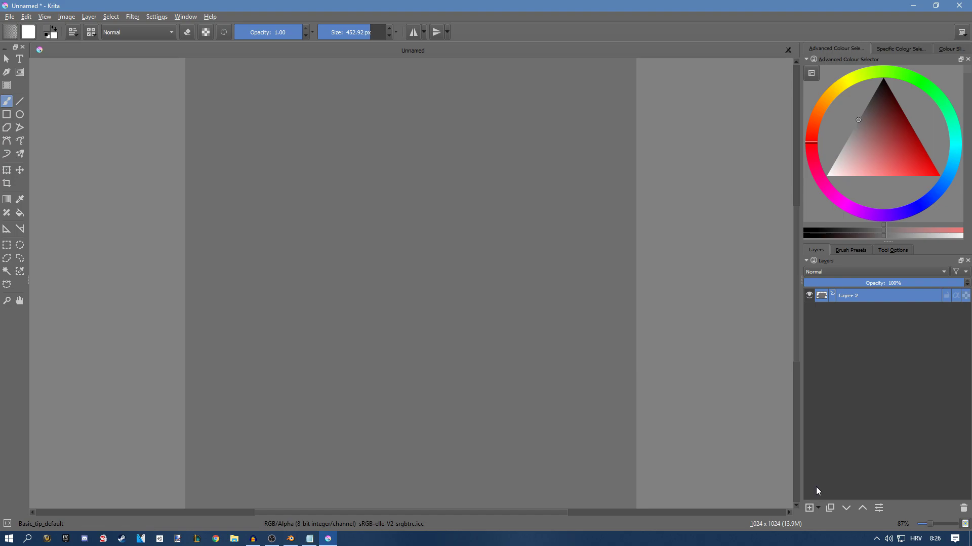
Step: Add an empty Layer 3 above the grey layer and zoom out
{"action": "left_click", "coordinate": [808, 507]}
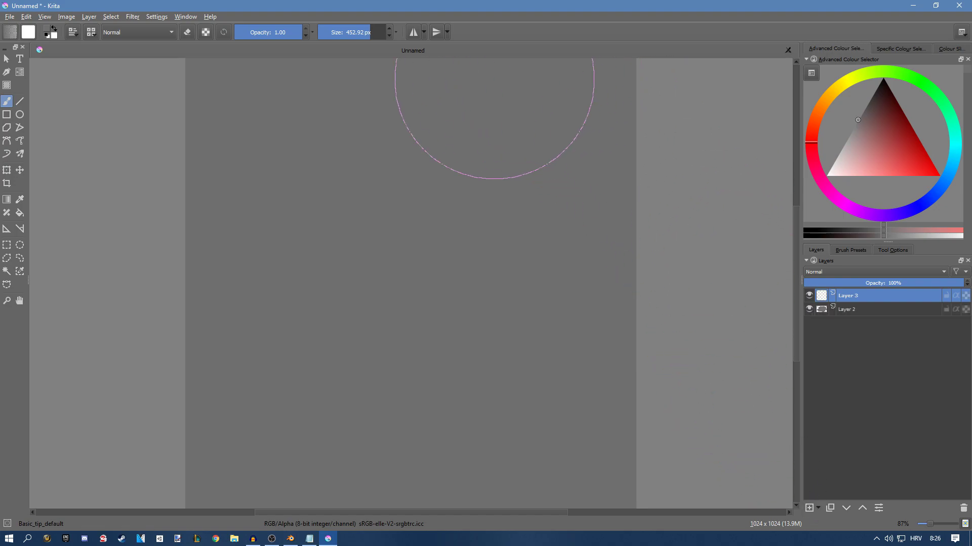
{"action": "key", "text": "minus"}
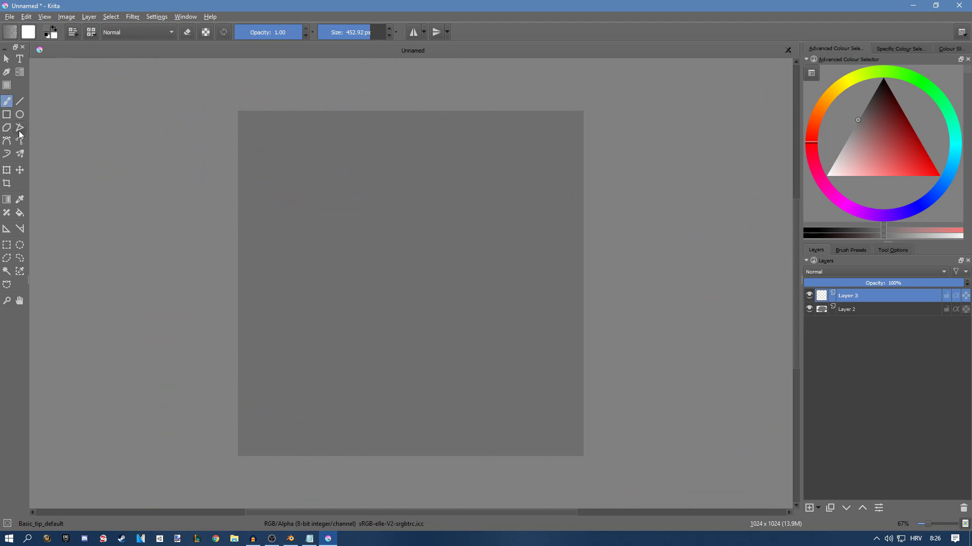
{"action": "left_click", "coordinate": [7, 114]}
Step: Reset the colour to black and draw overlapping rectangle outlines along the canvas's top edge
{"action": "key", "text": "d"}
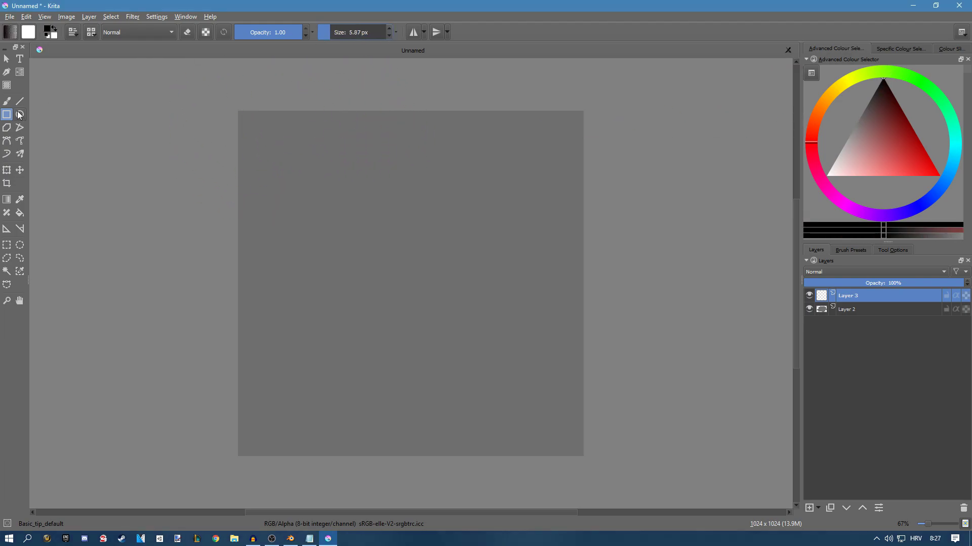
{"action": "left_click_drag", "start_coordinate": [246, 111], "coordinate": [320, 163]}
{"action": "key", "text": "ctrl+z"}
{"action": "left_click_drag", "start_coordinate": [238, 102], "coordinate": [293, 174]}
{"action": "key", "text": "Escape"}
{"action": "left_click_drag", "start_coordinate": [217, 95], "coordinate": [287, 157]}
{"action": "left_click_drag", "start_coordinate": [279, 98], "coordinate": [350, 146]}
{"action": "left_click_drag", "start_coordinate": [337, 98], "coordinate": [393, 136]}
{"action": "left_click_drag", "start_coordinate": [447, 161], "coordinate": [447, 161]}
{"action": "left_click_drag", "start_coordinate": [427, 98], "coordinate": [494, 135]}
{"action": "left_click_drag", "start_coordinate": [479, 97], "coordinate": [532, 177]}
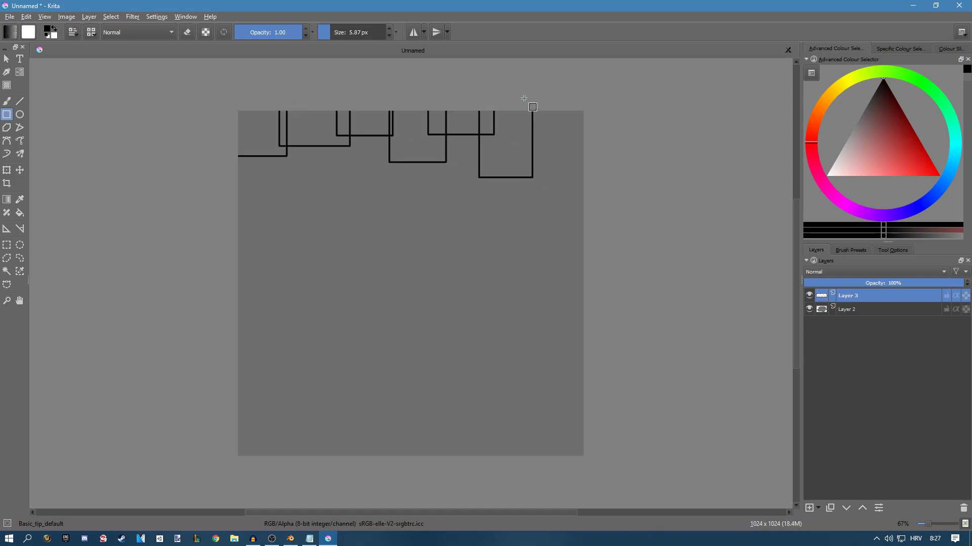
{"action": "key", "text": "ctrl+z"}
{"action": "left_click_drag", "start_coordinate": [484, 105], "coordinate": [542, 150]}
{"action": "mouse_move", "coordinate": [532, 98]}
{"action": "left_mouse_down"}
{"action": "mouse_move", "coordinate": [618, 158]}
{"action": "mouse_move", "coordinate": [604, 161]}
{"action": "mouse_move", "coordinate": [587, 202]}
{"action": "mouse_move", "coordinate": [595, 207]}
{"action": "left_mouse_up"}
Step: Add overlapping black boxes down the right edge and along the bottom edge
{"action": "left_click_drag", "start_coordinate": [541, 192], "coordinate": [617, 260]}
{"action": "mouse_move", "coordinate": [515, 251]}
{"action": "left_mouse_down"}
{"action": "mouse_move", "coordinate": [602, 286]}
{"action": "mouse_move", "coordinate": [619, 314]}
{"action": "left_mouse_up"}
{"action": "left_click_drag", "start_coordinate": [537, 300], "coordinate": [623, 362]}
{"action": "left_click_drag", "start_coordinate": [521, 355], "coordinate": [609, 401]}
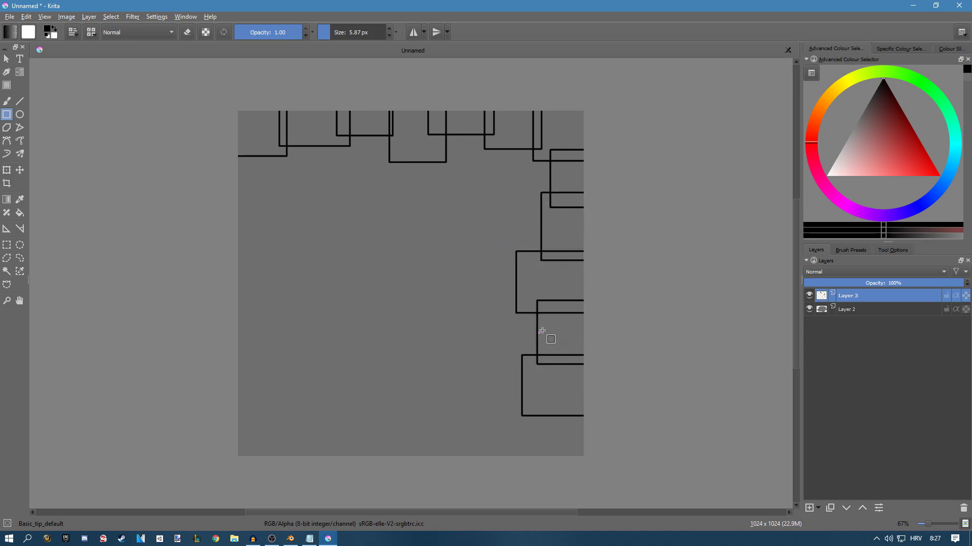
{"action": "left_click_drag", "start_coordinate": [504, 405], "coordinate": [586, 462]}
{"action": "mouse_move", "coordinate": [435, 421]}
{"action": "left_mouse_down"}
{"action": "mouse_move", "coordinate": [473, 449]}
{"action": "mouse_move", "coordinate": [547, 462]}
{"action": "left_mouse_up"}
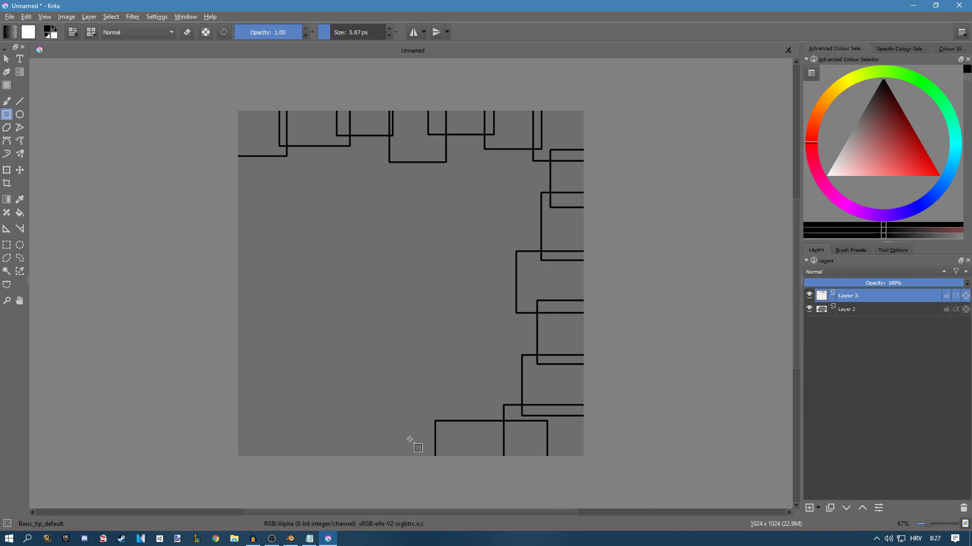
{"action": "left_click_drag", "start_coordinate": [409, 428], "coordinate": [467, 465]}
{"action": "mouse_move", "coordinate": [373, 403]}
{"action": "left_mouse_down"}
{"action": "mouse_move", "coordinate": [401, 454]}
{"action": "mouse_move", "coordinate": [421, 463]}
{"action": "left_mouse_up"}
{"action": "left_click_drag", "start_coordinate": [338, 416], "coordinate": [389, 461]}
{"action": "left_click_drag", "start_coordinate": [299, 398], "coordinate": [364, 461]}
{"action": "left_click_drag", "start_coordinate": [238, 410], "coordinate": [313, 461]}
Step: Add overlapping boxes up the left edge to close the border ring
{"action": "left_click_drag", "start_coordinate": [217, 350], "coordinate": [278, 426]}
{"action": "left_click_drag", "start_coordinate": [218, 313], "coordinate": [270, 367]}
{"action": "left_click_drag", "start_coordinate": [218, 140], "coordinate": [271, 207]}
{"action": "mouse_move", "coordinate": [207, 195]}
{"action": "left_mouse_down"}
{"action": "mouse_move", "coordinate": [273, 257]}
{"action": "mouse_move", "coordinate": [266, 252]}
{"action": "left_mouse_up"}
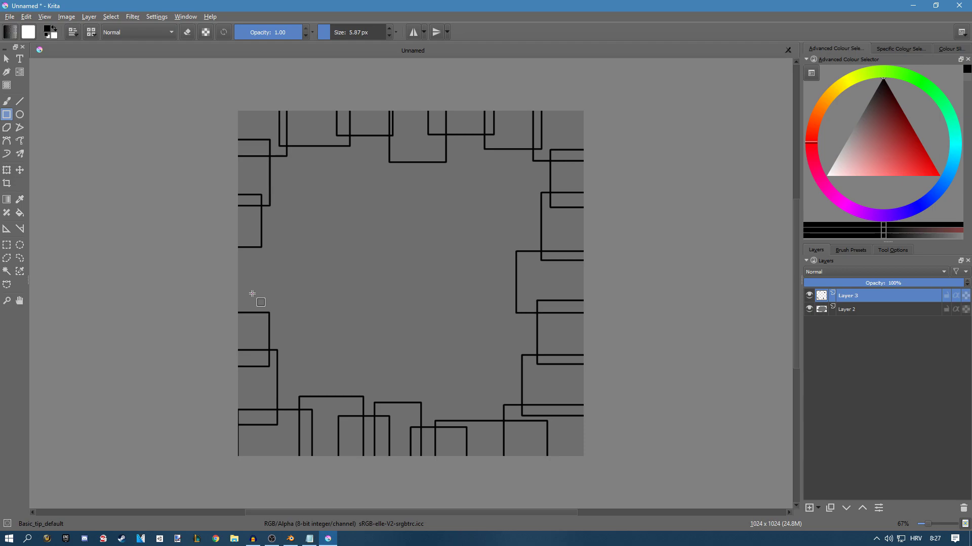
Step: Draw a large square outline in the centre of the canvas
{"action": "mouse_move", "coordinate": [323, 191]}
{"action": "left_mouse_down"}
{"action": "mouse_move", "coordinate": [444, 304]}
{"action": "mouse_move", "coordinate": [484, 360]}
{"action": "left_mouse_up"}
{"action": "key", "text": "ctrl+z"}
{"action": "left_click_drag", "start_coordinate": [313, 189], "coordinate": [506, 348]}
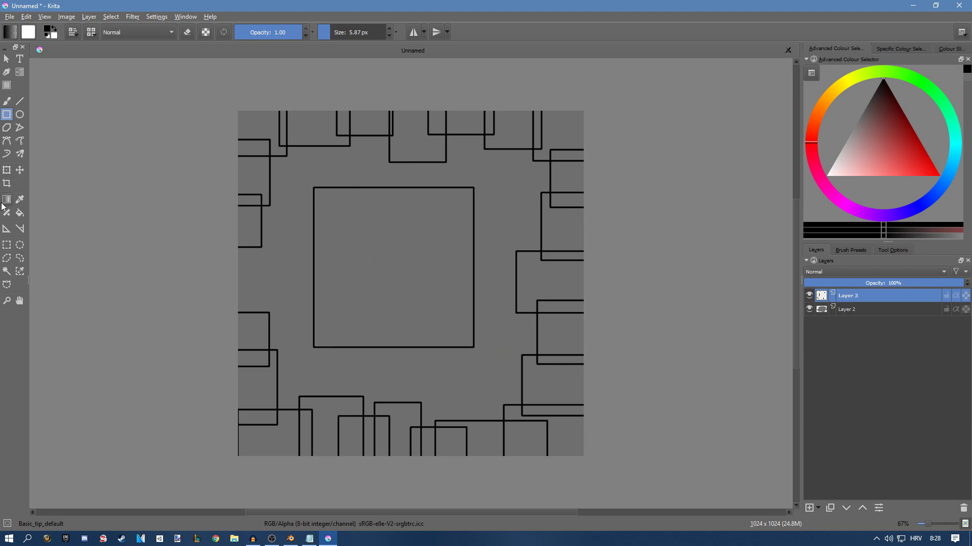
Step: Select the centre square's interior and add Layer 4 below the outline layer
{"action": "left_click", "coordinate": [7, 271]}
{"action": "left_click", "coordinate": [332, 215]}
{"action": "left_click", "coordinate": [809, 507]}
{"action": "left_click_drag", "start_coordinate": [843, 300], "coordinate": [847, 314]}
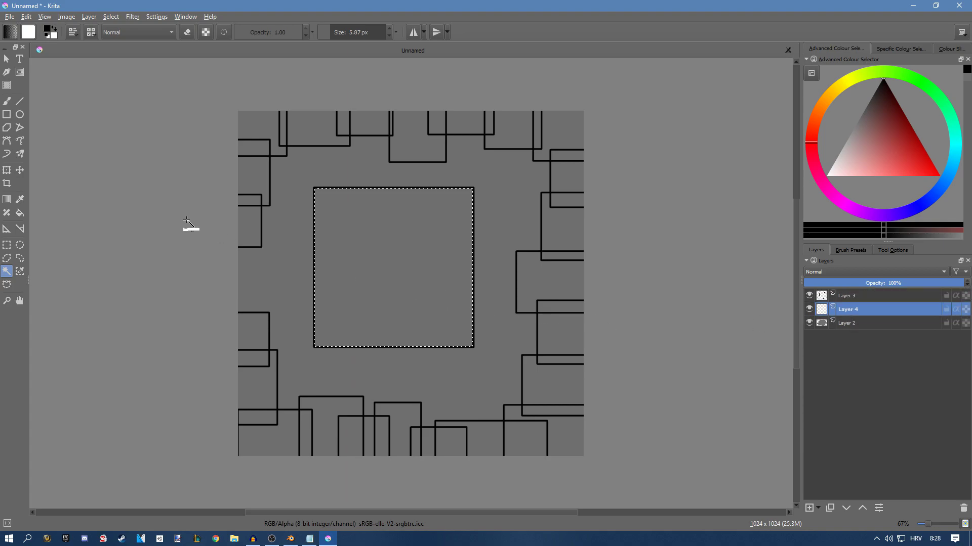
Step: Paint the selected square solid green with a roughly 125 px brush
{"action": "left_click", "coordinate": [7, 101]}
{"action": "left_click", "coordinate": [944, 92]}
{"action": "left_click_drag", "start_coordinate": [893, 127], "coordinate": [883, 126]}
{"action": "key", "text": "bracketright"}
{"action": "key", "text": "bracketright"}
{"action": "key", "text": "bracketright"}
{"action": "key", "text": "bracketright"}
{"action": "key", "text": "bracketright"}
{"action": "key", "text": "bracketright"}
{"action": "key", "text": "bracketright"}
{"action": "key", "text": "bracketright"}
{"action": "key", "text": "bracketright"}
{"action": "key", "text": "bracketright"}
{"action": "key", "text": "bracketright"}
{"action": "key", "text": "bracketright"}
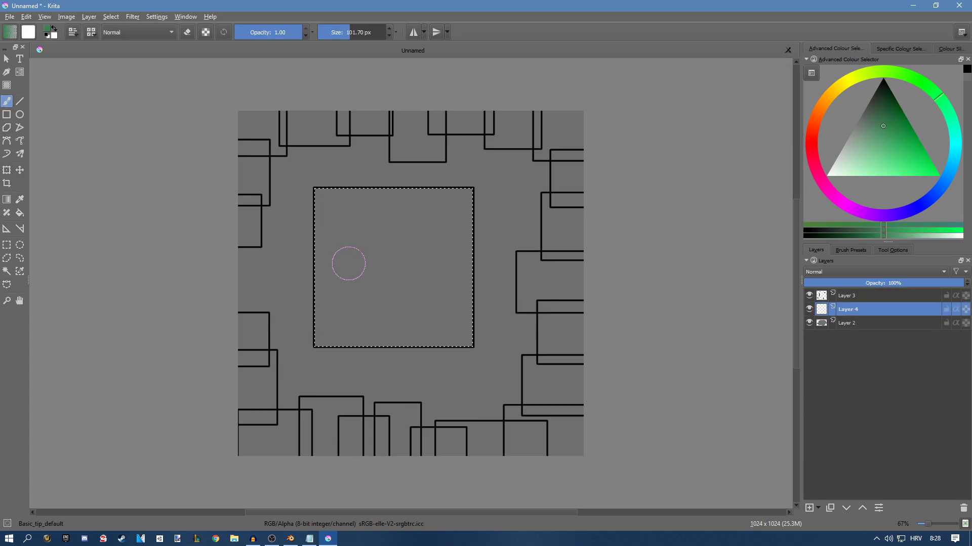
{"action": "left_click_drag", "start_coordinate": [341, 348], "coordinate": [350, 265]}
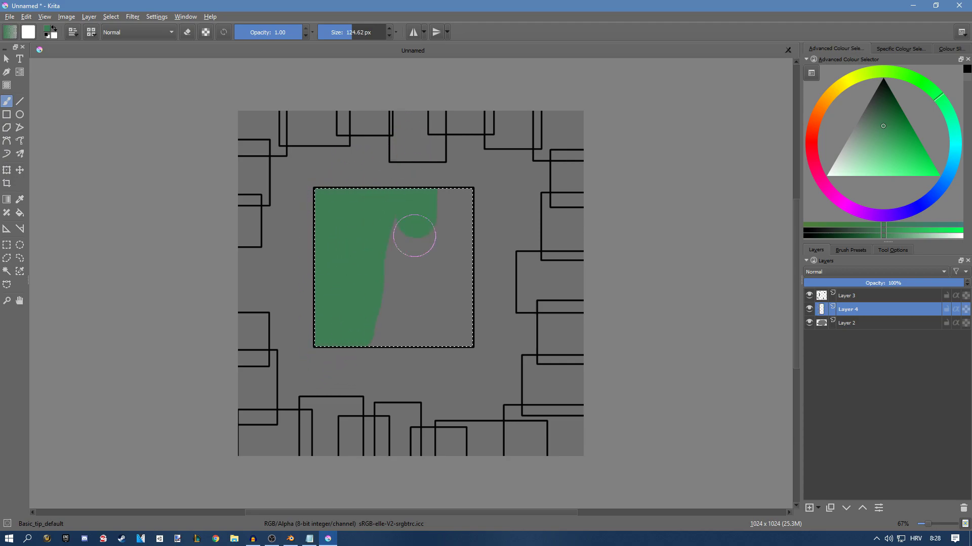
{"action": "mouse_move", "coordinate": [445, 250]}
{"action": "left_mouse_down"}
{"action": "mouse_move", "coordinate": [438, 239]}
{"action": "mouse_move", "coordinate": [423, 390]}
{"action": "left_mouse_up"}
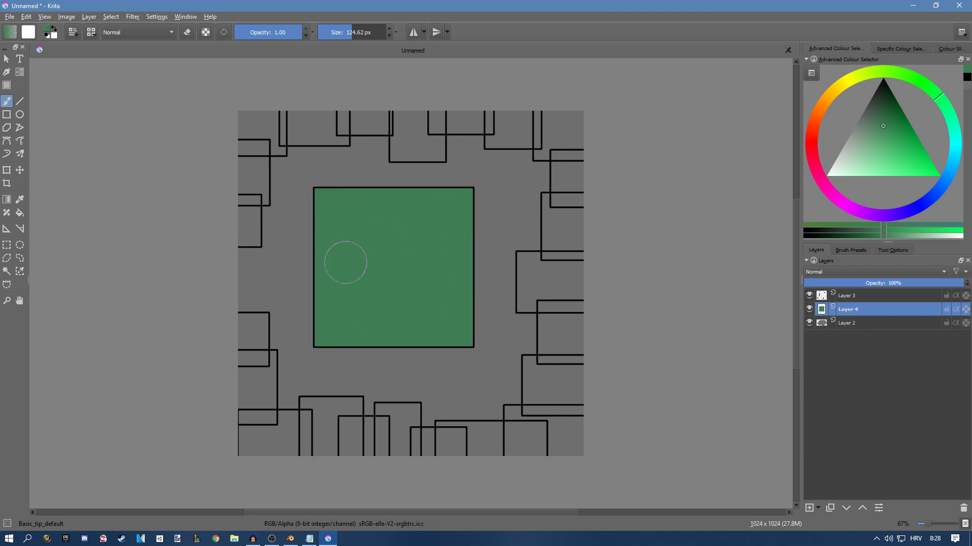
{"action": "left_click", "coordinate": [850, 297]}
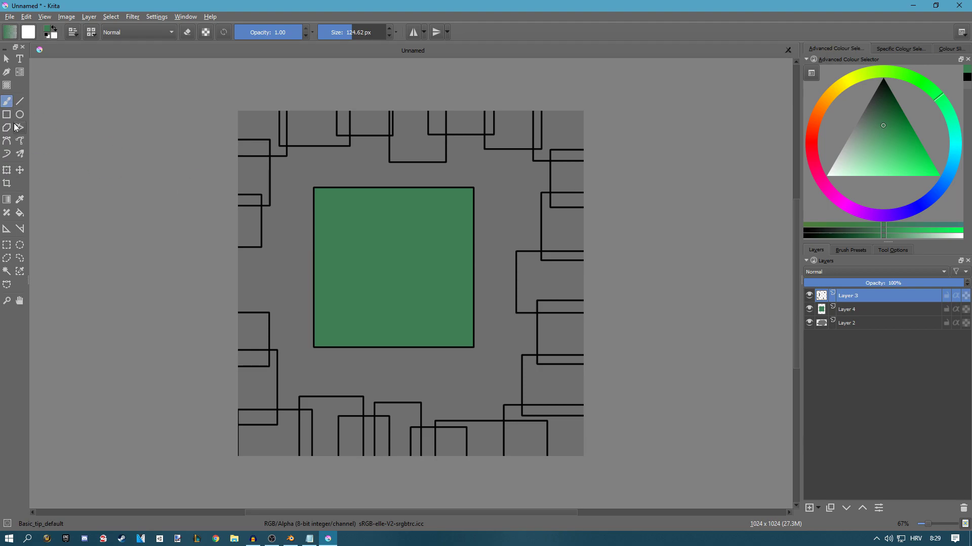
Step: Select the left-edge and top-edge border boxes together with the Contiguous Selection tool
{"action": "left_click", "coordinate": [7, 271]}
{"action": "left_click", "coordinate": [250, 201]}
{"action": "left_click", "coordinate": [247, 220], "text": "shift"}
{"action": "left_click", "coordinate": [255, 169], "text": "shift"}
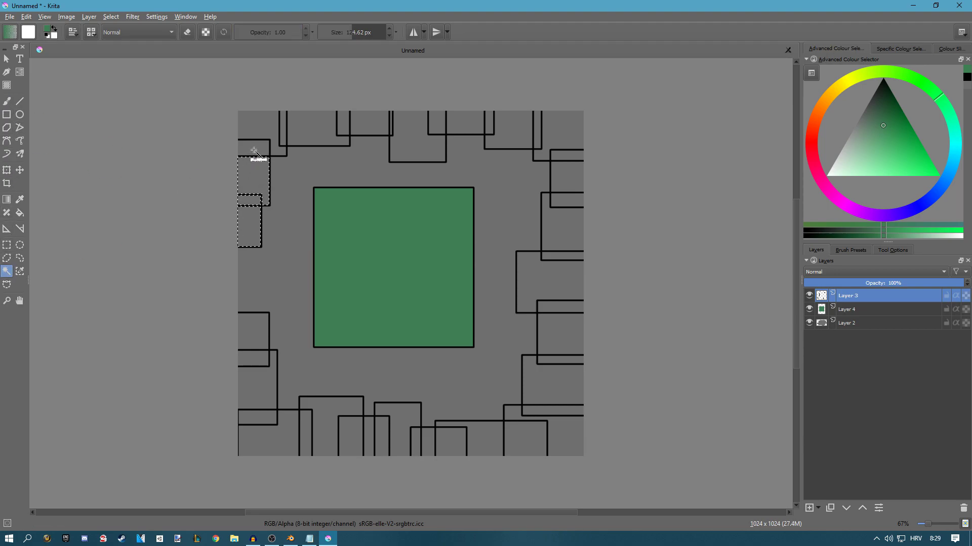
{"action": "left_click", "coordinate": [268, 127], "text": "shift"}
{"action": "left_click", "coordinate": [304, 132], "text": "shift"}
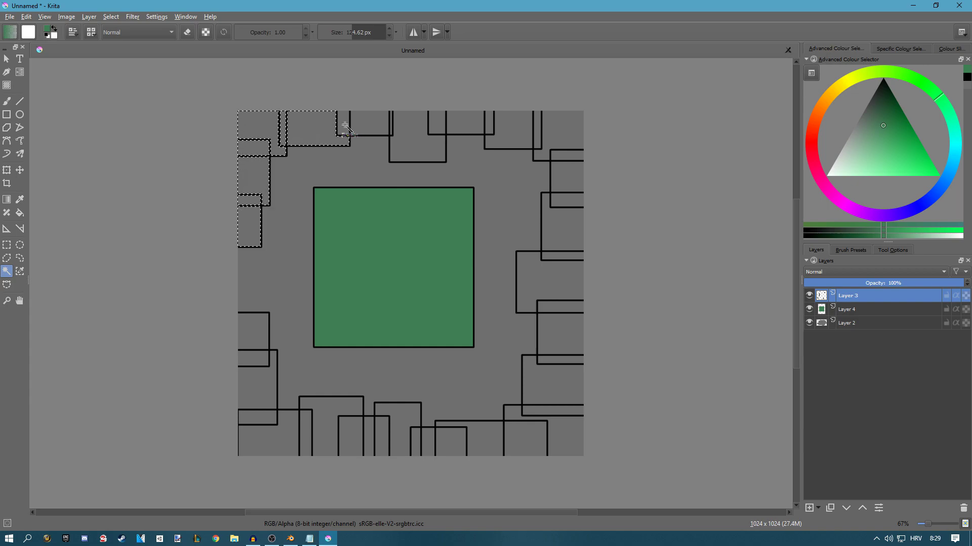
{"action": "left_click", "coordinate": [378, 120], "text": "shift"}
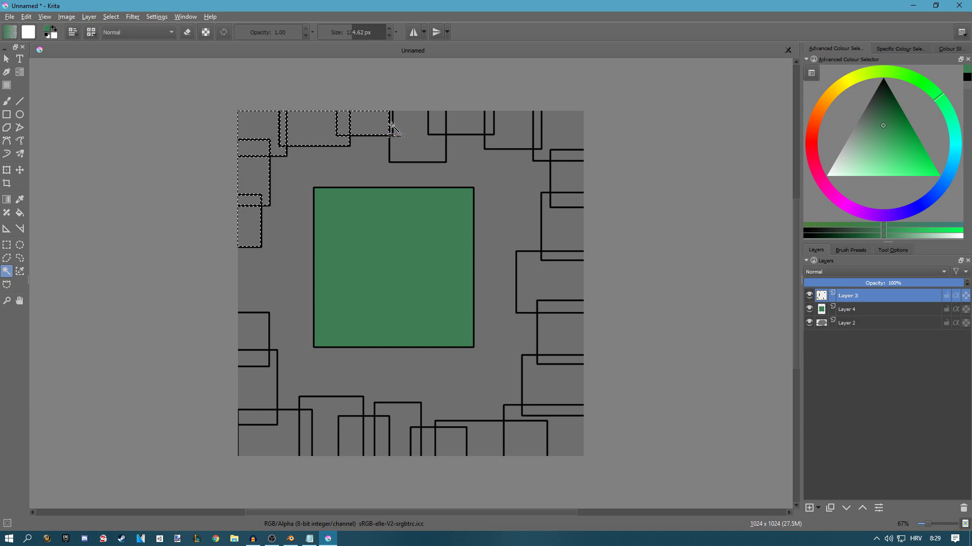
{"action": "left_click", "coordinate": [413, 130], "text": "shift"}
{"action": "left_click", "coordinate": [466, 122], "text": "shift"}
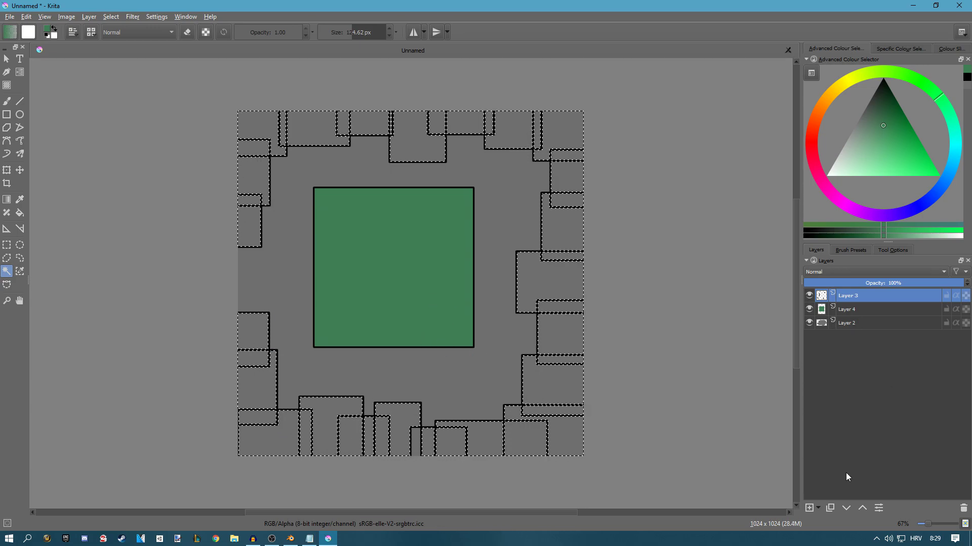
Step: Add Layer 5 and move it below outline Layer 3
{"action": "left_click", "coordinate": [809, 508]}
{"action": "left_click_drag", "start_coordinate": [852, 312], "coordinate": [843, 316]}
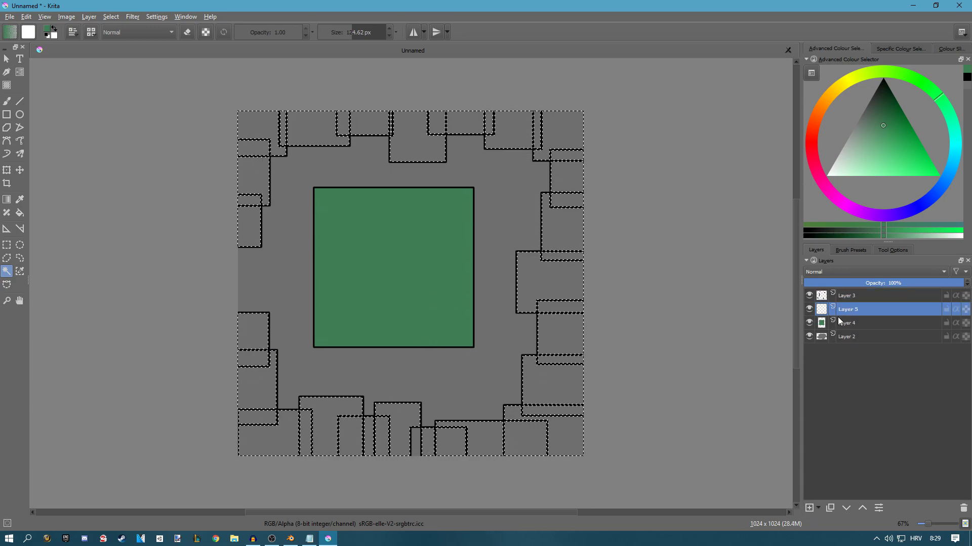
{"action": "left_click", "coordinate": [9, 105]}
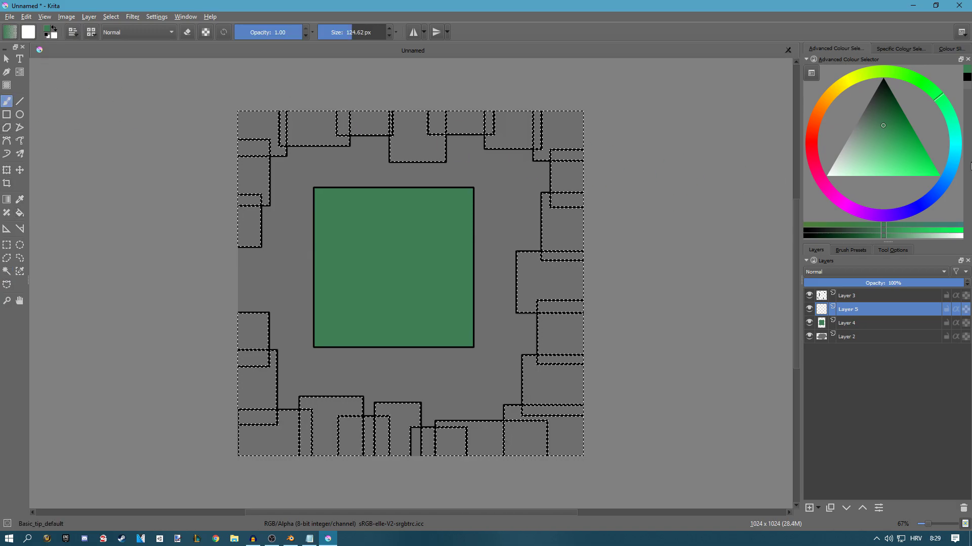
Step: Sample the background grey, darken it, and paint the selected border boxes, then deselect
{"action": "left_click", "coordinate": [20, 199]}
{"action": "left_click", "coordinate": [277, 240]}
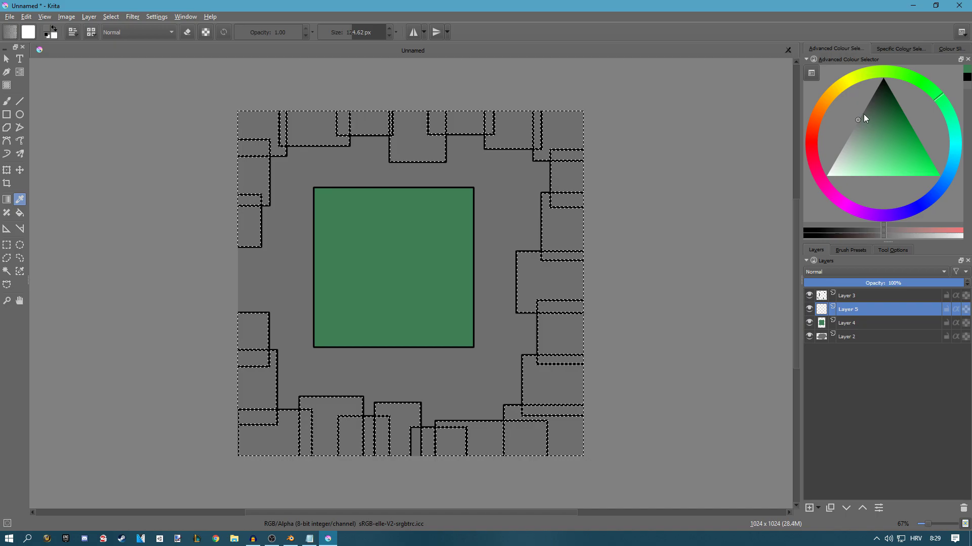
{"action": "left_click", "coordinate": [863, 114]}
{"action": "key", "text": "b"}
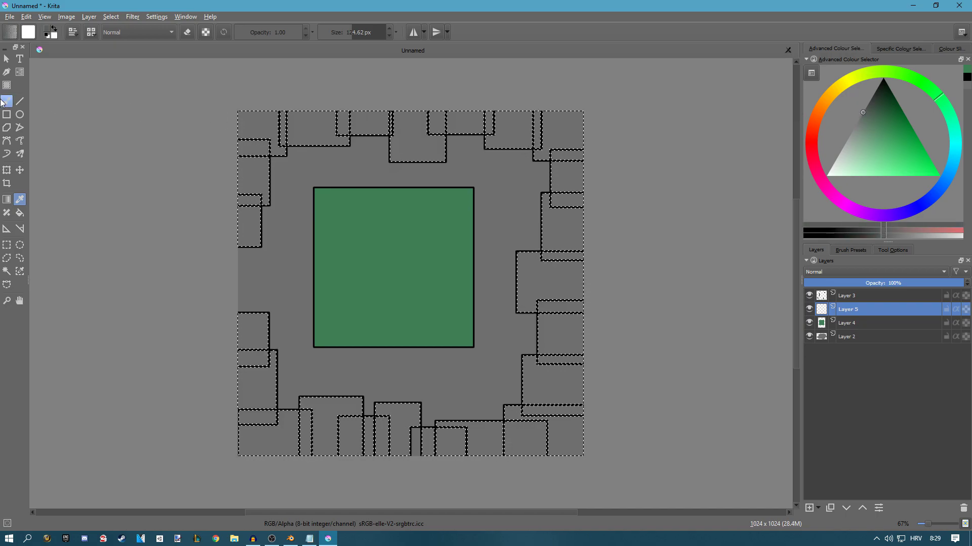
{"action": "mouse_move", "coordinate": [222, 127]}
{"action": "left_mouse_down", "text": "shift"}
{"action": "mouse_move", "coordinate": [224, 210]}
{"action": "mouse_move", "coordinate": [285, 49]}
{"action": "mouse_move", "coordinate": [268, 116]}
{"action": "mouse_move", "coordinate": [259, 340]}
{"action": "mouse_move", "coordinate": [322, 414]}
{"action": "left_mouse_up", "text": "shift"}
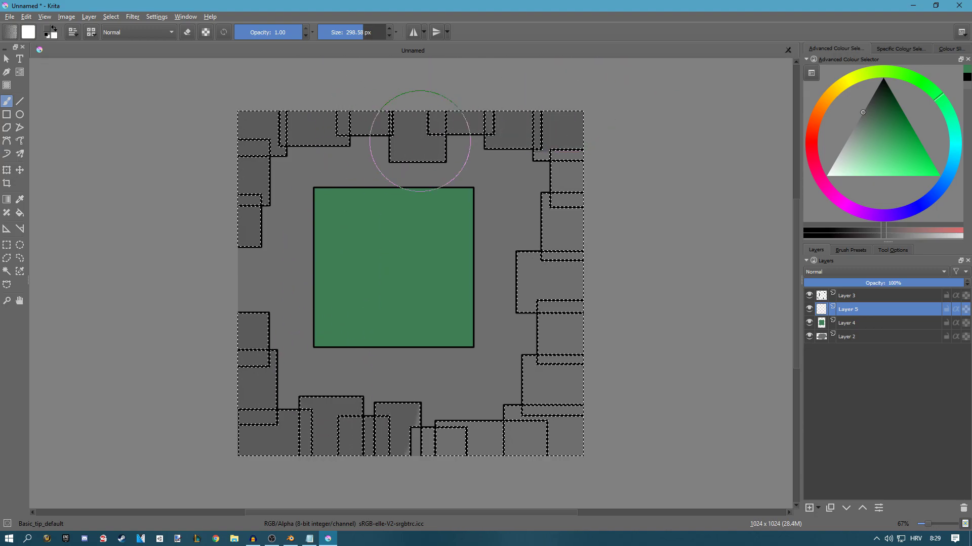
{"action": "mouse_move", "coordinate": [590, 425]}
{"action": "left_mouse_down"}
{"action": "mouse_move", "coordinate": [609, 399]}
{"action": "mouse_move", "coordinate": [566, 366]}
{"action": "left_mouse_up"}
{"action": "mouse_move", "coordinate": [555, 431]}
{"action": "left_mouse_down"}
{"action": "mouse_move", "coordinate": [511, 464]}
{"action": "mouse_move", "coordinate": [440, 466]}
{"action": "left_mouse_up"}
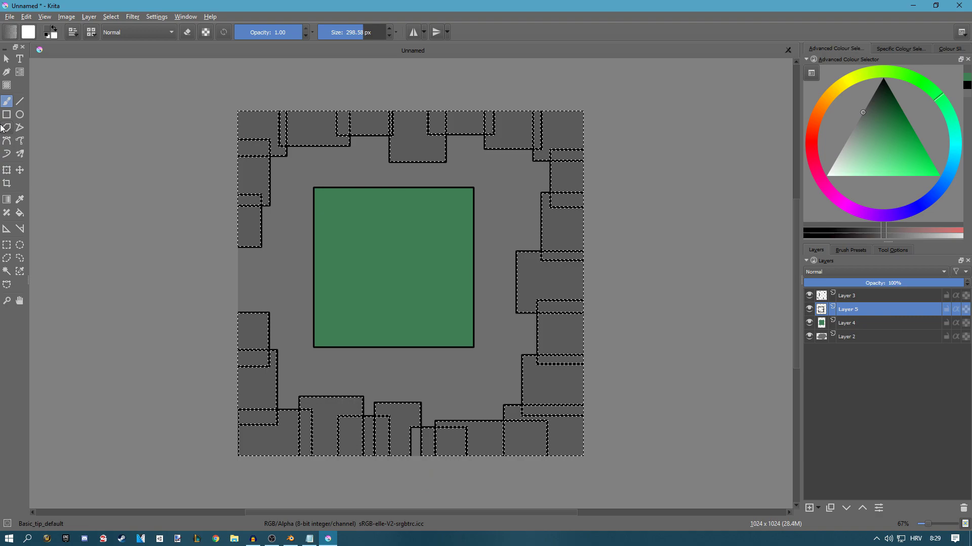
{"action": "left_click", "coordinate": [7, 271]}
{"action": "left_click", "coordinate": [415, 439]}
{"action": "left_click", "coordinate": [7, 101]}
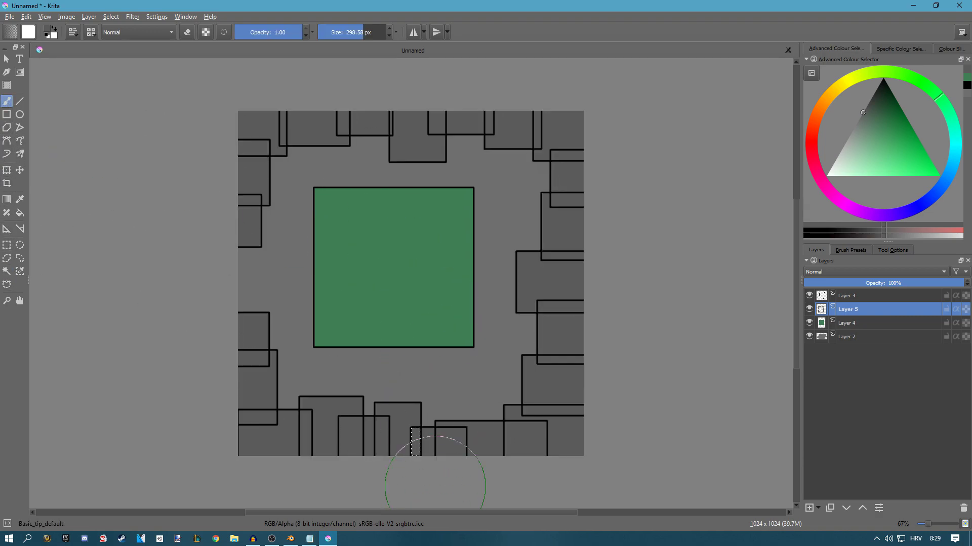
{"action": "key", "text": "ctrl+shift+a"}
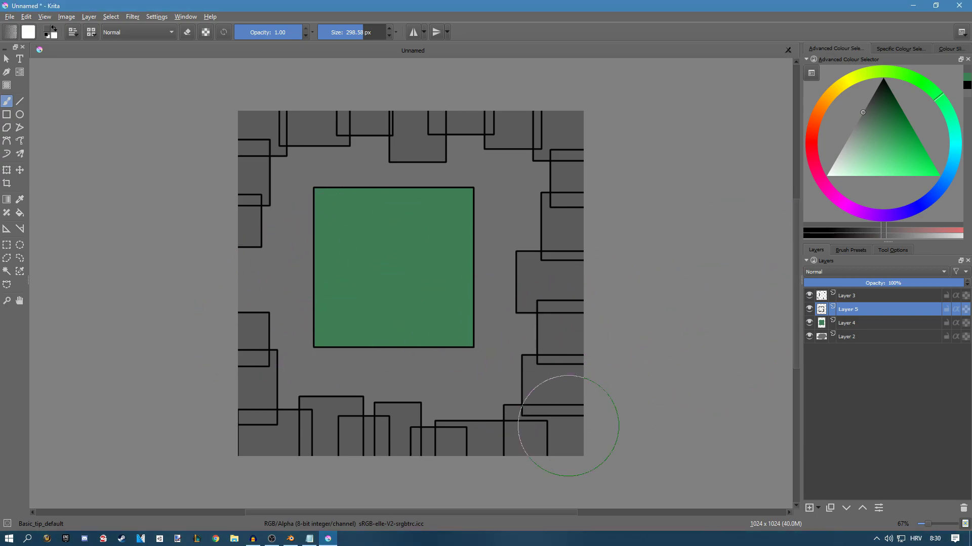
Step: Add Layer 6 between Layers 5 and 4 and set a 1.74 px ellipse outline
{"action": "left_click", "coordinate": [809, 508]}
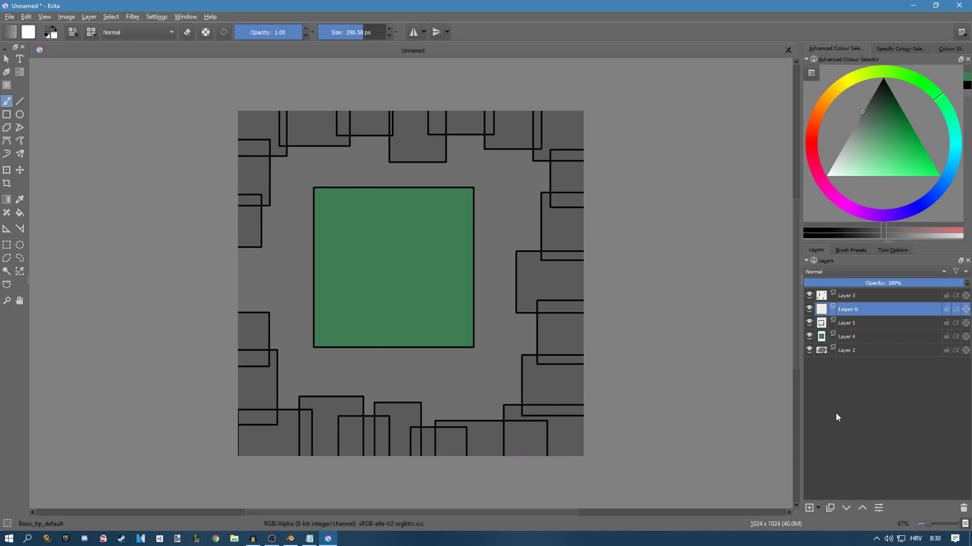
{"action": "left_click_drag", "start_coordinate": [845, 311], "coordinate": [846, 326]}
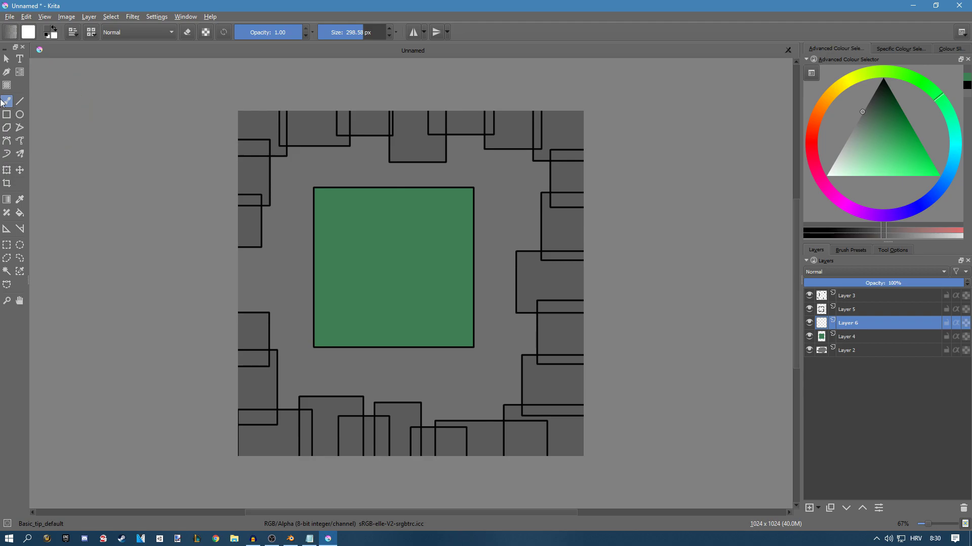
{"action": "left_click", "coordinate": [19, 114]}
{"action": "left_click_drag", "start_coordinate": [335, 32], "coordinate": [327, 33]}
Step: Draw a 7.5 px black circle outline in the square's centre, then add Layer 7 beneath it
{"action": "left_click_drag", "start_coordinate": [353, 233], "coordinate": [419, 295]}
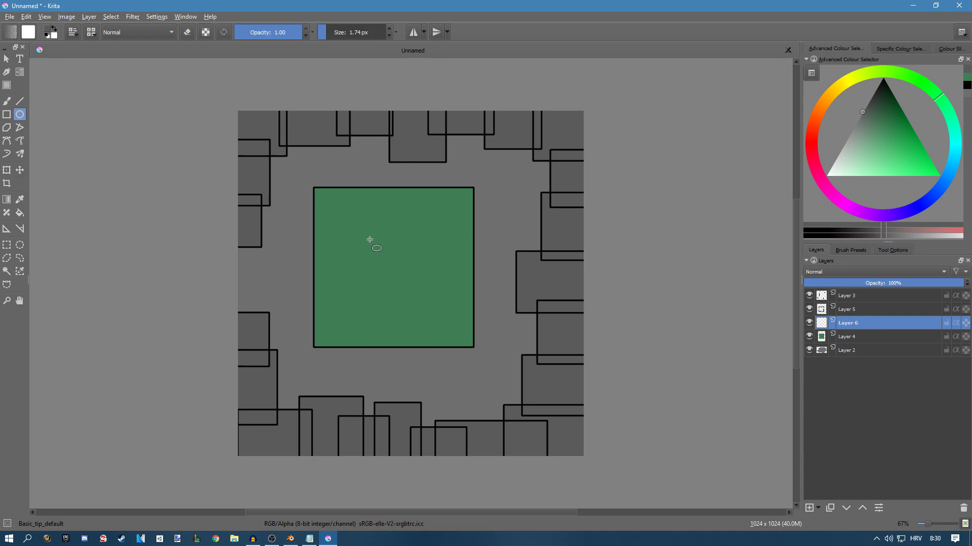
{"action": "left_click", "coordinate": [332, 34]}
{"action": "left_click", "coordinate": [883, 79]}
{"action": "left_click_drag", "start_coordinate": [371, 247], "coordinate": [435, 308]}
{"action": "key", "text": "ctrl+z"}
{"action": "left_click_drag", "start_coordinate": [363, 234], "coordinate": [425, 295]}
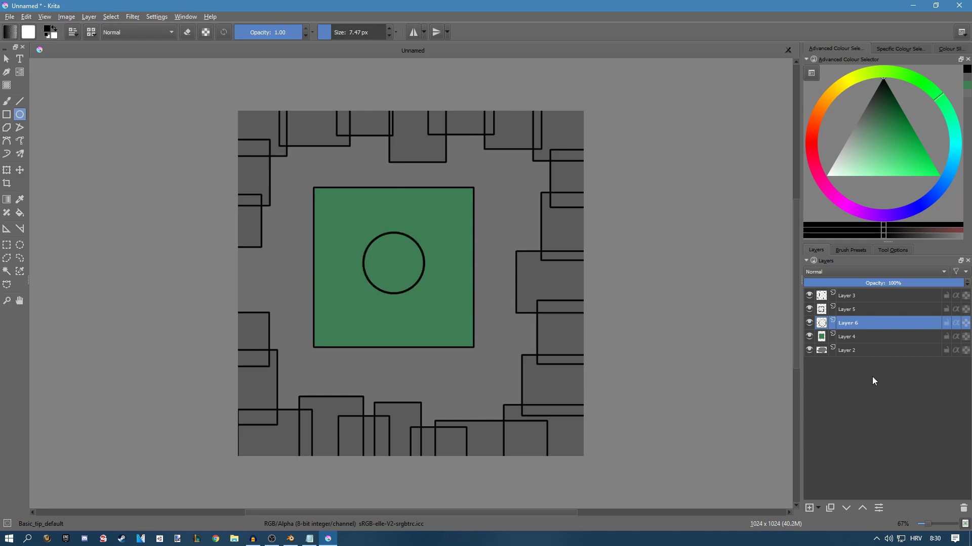
{"action": "left_click", "coordinate": [809, 507]}
{"action": "left_click_drag", "start_coordinate": [849, 340], "coordinate": [850, 324]}
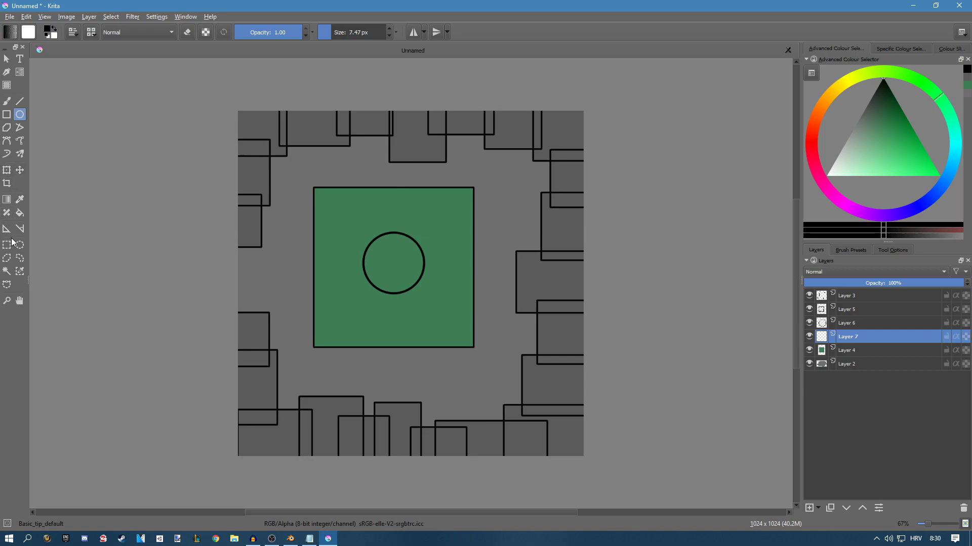
Step: Select the circle's interior, paint it bright blue on Layer 7, and deselect
{"action": "left_click", "coordinate": [7, 271]}
{"action": "left_click", "coordinate": [386, 262]}
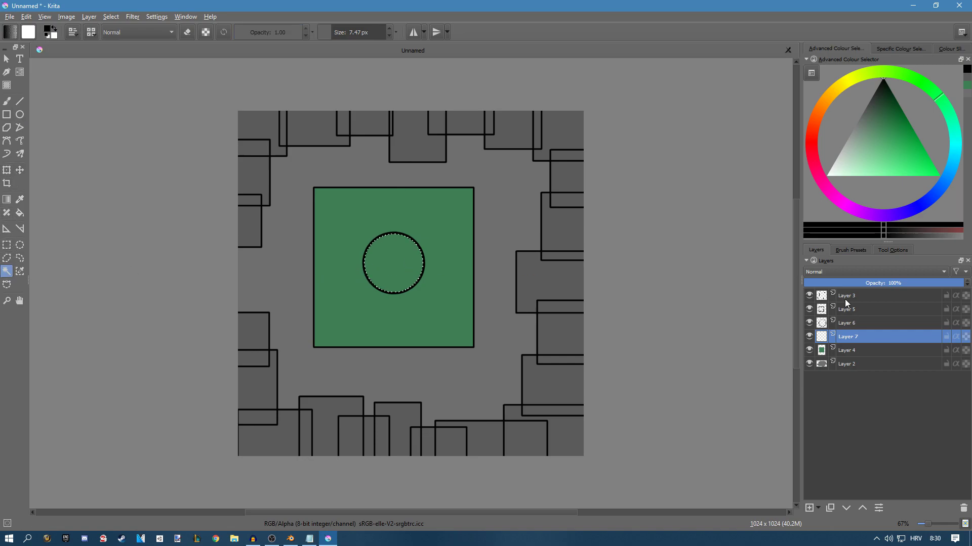
{"action": "left_click", "coordinate": [7, 101]}
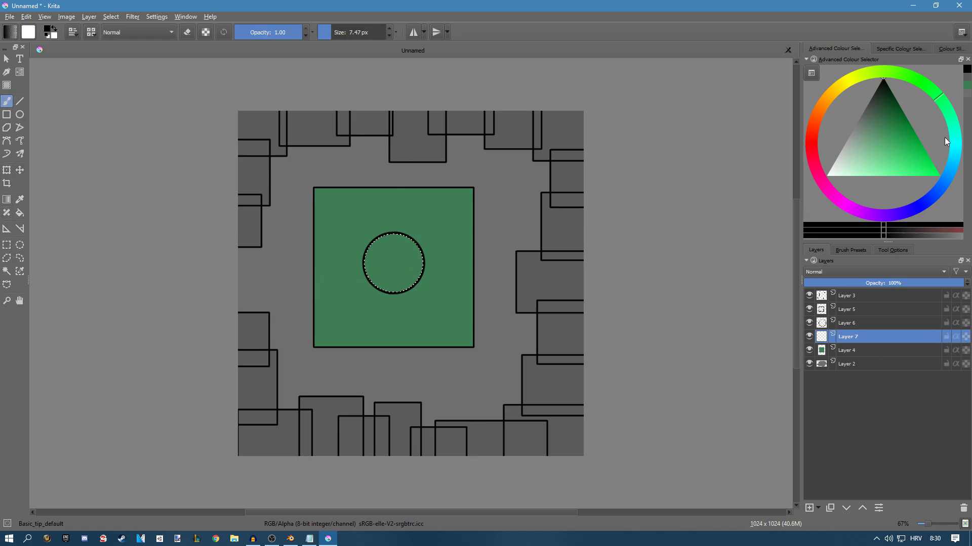
{"action": "left_click_drag", "start_coordinate": [944, 137], "coordinate": [956, 172]}
{"action": "left_click_drag", "start_coordinate": [875, 117], "coordinate": [895, 138]}
{"action": "mouse_move", "coordinate": [385, 242]}
{"action": "left_mouse_down", "text": "shift"}
{"action": "mouse_move", "coordinate": [405, 242]}
{"action": "mouse_move", "coordinate": [377, 268]}
{"action": "mouse_move", "coordinate": [412, 300]}
{"action": "left_mouse_up", "text": "shift"}
{"action": "key", "text": "ctrl+shift+a"}
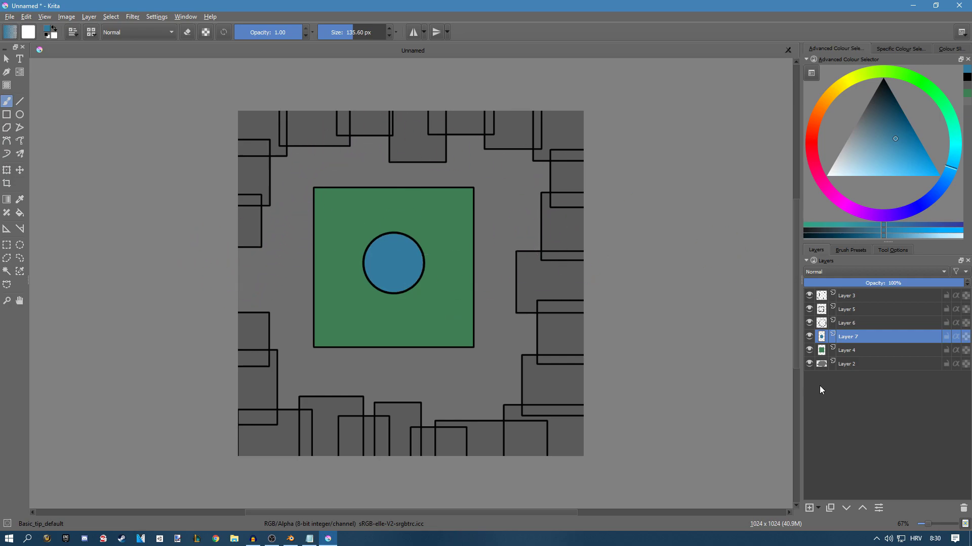
{"action": "left_click", "coordinate": [850, 296]}
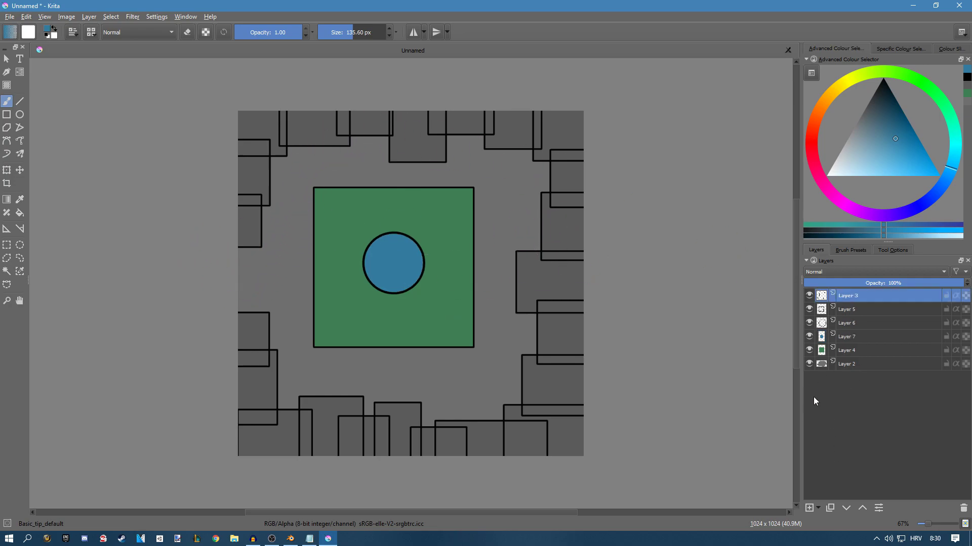
Step: Add Layer 8 above Layer 3 and set up a white, roughly 9 px straight line
{"action": "left_click", "coordinate": [809, 507]}
{"action": "key", "text": "v"}
{"action": "left_click_drag", "start_coordinate": [296, 207], "coordinate": [294, 334]}
{"action": "key", "text": "ctrl+z"}
{"action": "left_click", "coordinate": [326, 33]}
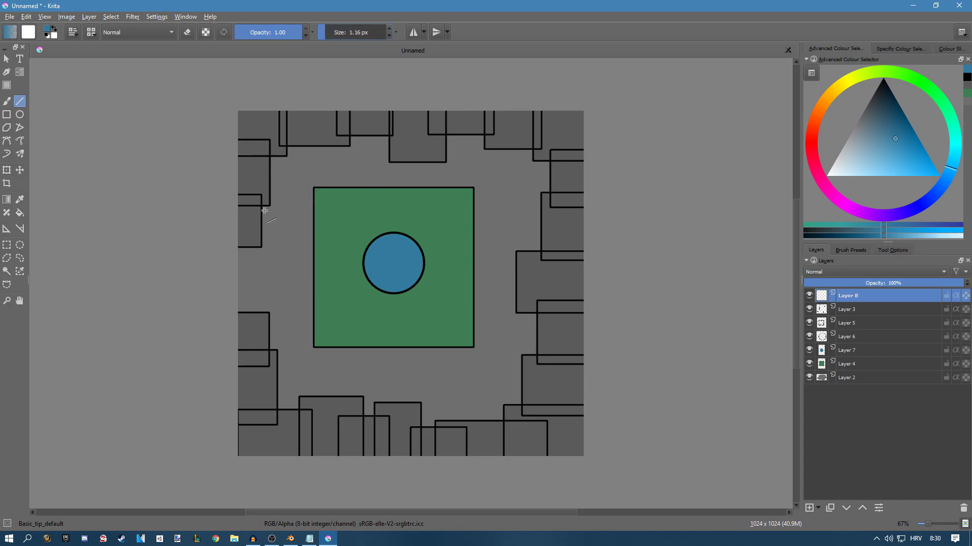
{"action": "left_click", "coordinate": [333, 35]}
{"action": "left_click_drag", "start_coordinate": [282, 225], "coordinate": [280, 281]}
{"action": "key", "text": "ctrl+z"}
{"action": "key", "text": "x"}
Step: Draw white dashes around the green square's sides and bottom, then add Layer 9
{"action": "mouse_move", "coordinate": [252, 282]}
{"action": "left_mouse_down"}
{"action": "mouse_move", "coordinate": [278, 282]}
{"action": "mouse_move", "coordinate": [258, 279]}
{"action": "mouse_move", "coordinate": [271, 283]}
{"action": "mouse_move", "coordinate": [288, 255]}
{"action": "left_mouse_up"}
{"action": "key", "text": "ctrl+z"}
{"action": "key", "text": "ctrl+z"}
{"action": "mouse_move", "coordinate": [292, 239]}
{"action": "left_mouse_down"}
{"action": "mouse_move", "coordinate": [299, 185]}
{"action": "mouse_move", "coordinate": [313, 163]}
{"action": "mouse_move", "coordinate": [521, 176]}
{"action": "mouse_move", "coordinate": [513, 210]}
{"action": "mouse_move", "coordinate": [503, 193]}
{"action": "mouse_move", "coordinate": [495, 283]}
{"action": "left_mouse_up"}
{"action": "key", "text": "ctrl+z"}
{"action": "key", "text": "ctrl+z"}
{"action": "key", "text": "ctrl+z"}
{"action": "mouse_move", "coordinate": [494, 300]}
{"action": "left_mouse_down"}
{"action": "mouse_move", "coordinate": [491, 379]}
{"action": "mouse_move", "coordinate": [403, 379]}
{"action": "left_mouse_up"}
{"action": "left_click_drag", "start_coordinate": [384, 378], "coordinate": [372, 377]}
{"action": "left_click_drag", "start_coordinate": [353, 375], "coordinate": [319, 373]}
{"action": "left_click_drag", "start_coordinate": [305, 371], "coordinate": [295, 370]}
{"action": "left_click_drag", "start_coordinate": [295, 363], "coordinate": [294, 341]}
{"action": "left_click_drag", "start_coordinate": [295, 327], "coordinate": [295, 316]}
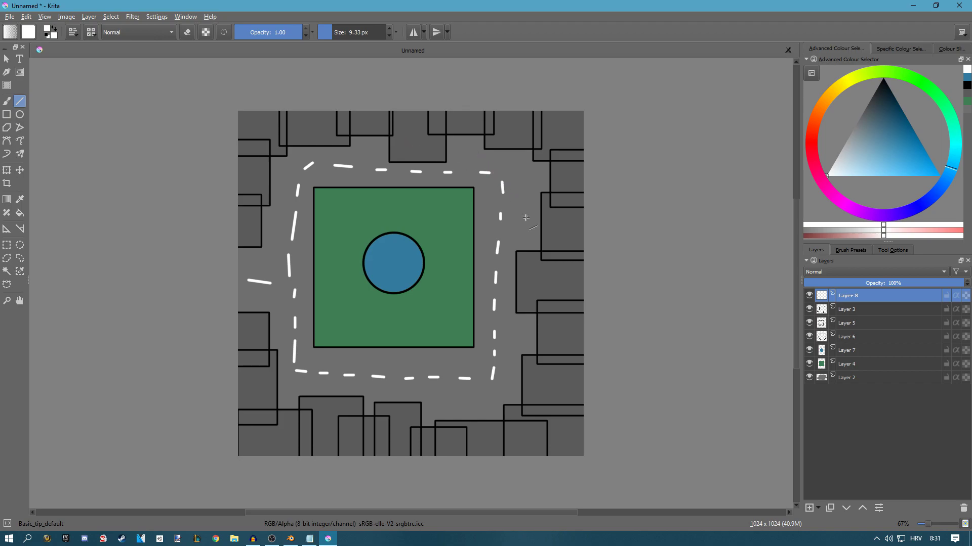
{"action": "left_click", "coordinate": [809, 508]}
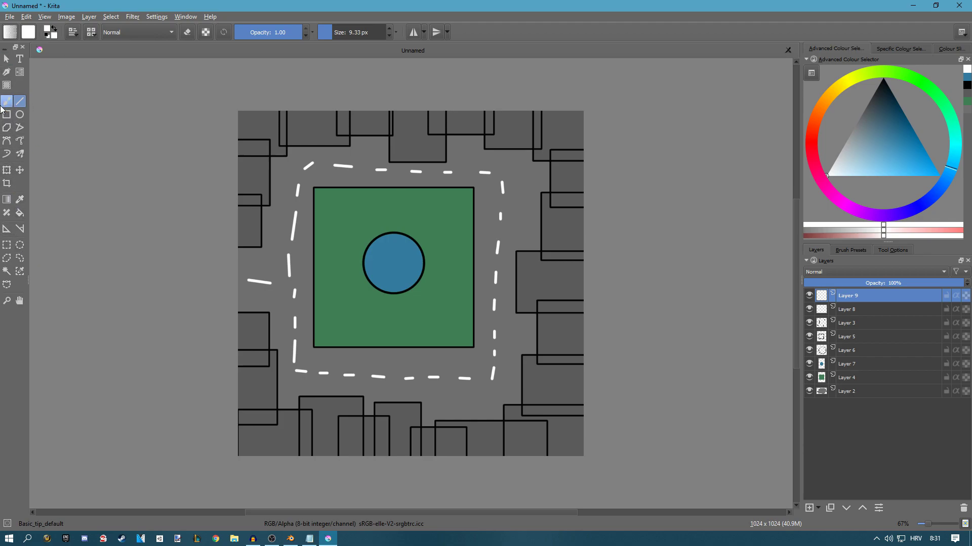
Step: Sample the square's green, darken it, set a 45 px brush, and move Layer 9 below the circle
{"action": "left_click", "coordinate": [20, 199]}
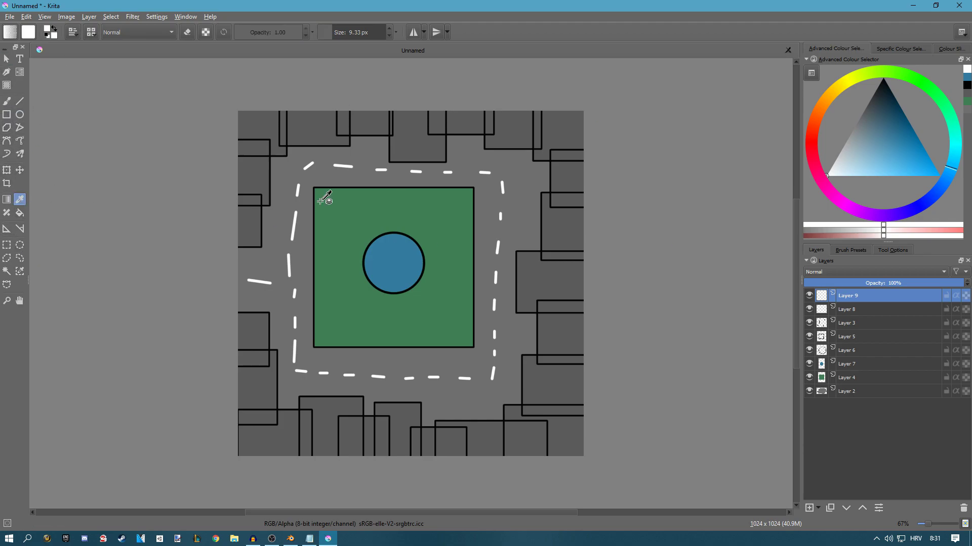
{"action": "left_click", "coordinate": [379, 209]}
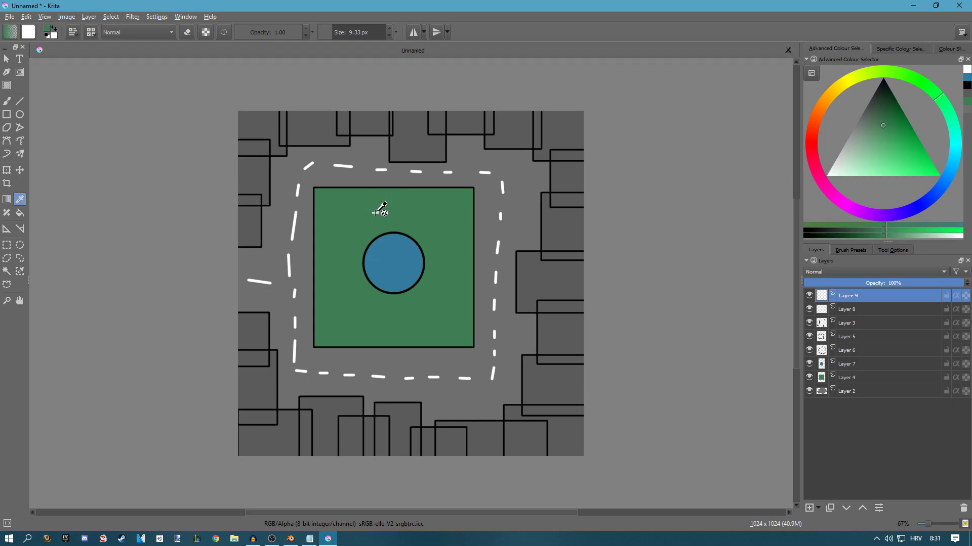
{"action": "left_click", "coordinate": [7, 101]}
{"action": "left_click", "coordinate": [884, 121]}
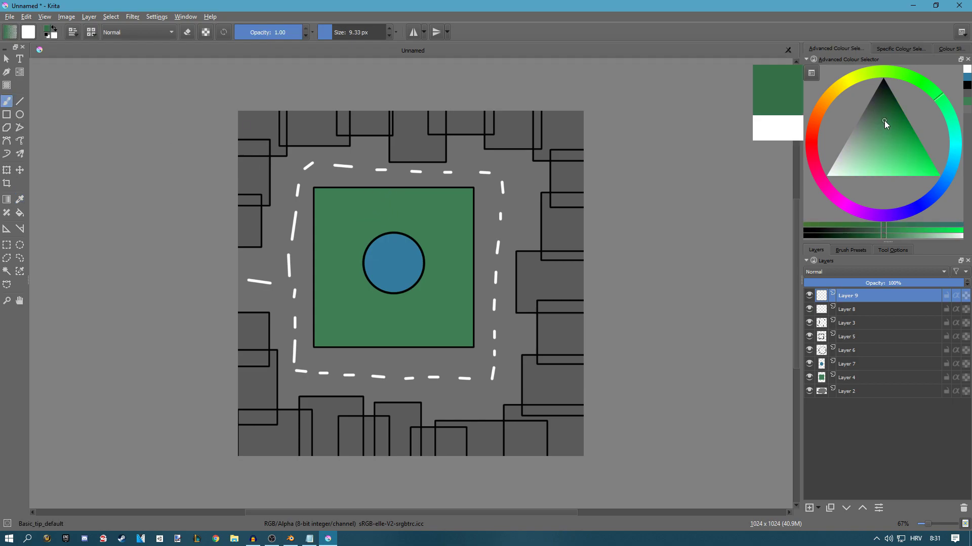
{"action": "mouse_move", "coordinate": [356, 222]}
{"action": "left_mouse_down", "text": "shift"}
{"action": "mouse_move", "coordinate": [364, 193]}
{"action": "mouse_move", "coordinate": [383, 196]}
{"action": "mouse_move", "coordinate": [363, 190]}
{"action": "mouse_move", "coordinate": [367, 216]}
{"action": "left_mouse_up", "text": "shift"}
{"action": "key", "text": "ctrl+Page_Down"}
{"action": "key", "text": "ctrl+Page_Down"}
{"action": "key", "text": "ctrl+Page_Down"}
{"action": "key", "text": "ctrl+Page_Down"}
{"action": "key", "text": "ctrl+Page_Down"}
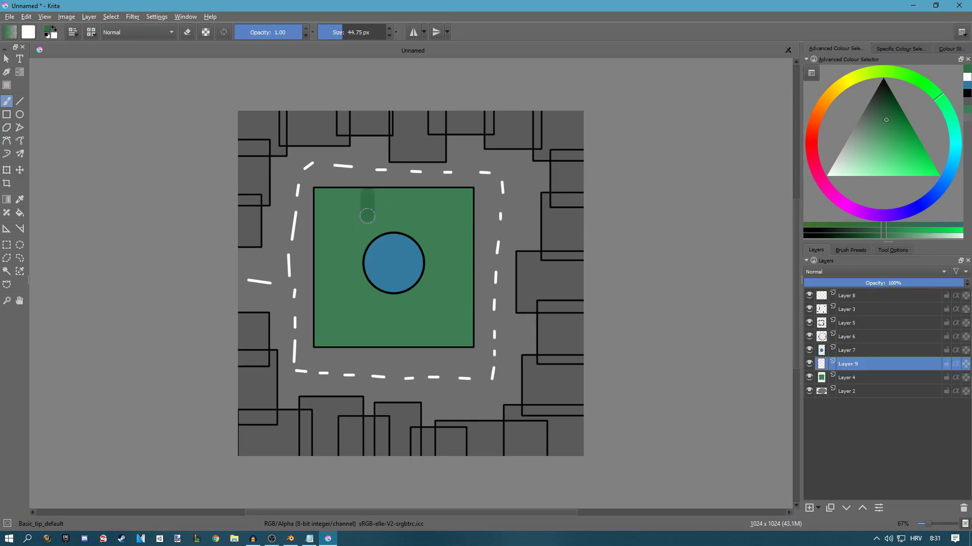
Step: Paint short dark-green strokes on the top, right, bottom and left around the blue circle
{"action": "left_click_drag", "start_coordinate": [418, 192], "coordinate": [418, 217]}
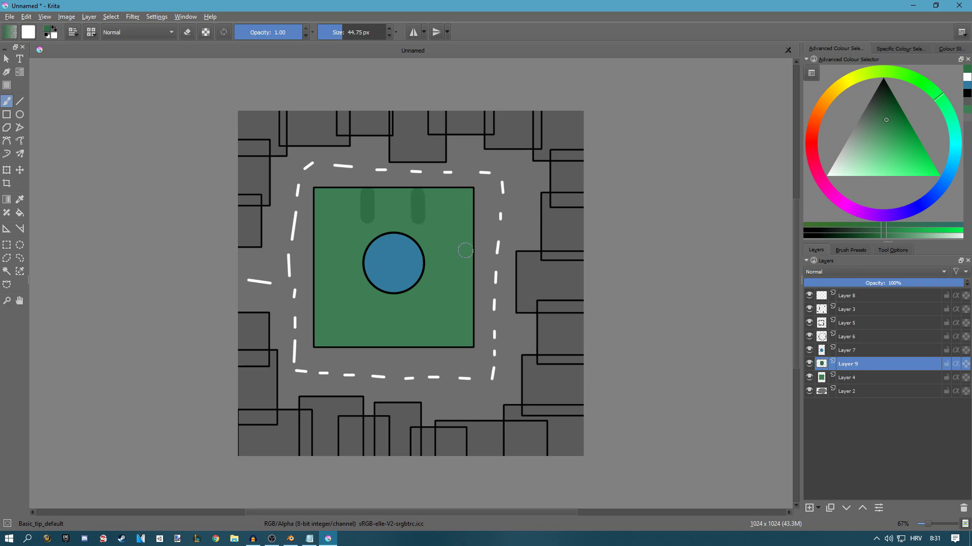
{"action": "left_click_drag", "start_coordinate": [466, 255], "coordinate": [440, 254]}
{"action": "left_click_drag", "start_coordinate": [471, 287], "coordinate": [432, 287]}
{"action": "left_click_drag", "start_coordinate": [409, 344], "coordinate": [409, 315]}
{"action": "left_click_drag", "start_coordinate": [377, 345], "coordinate": [377, 317]}
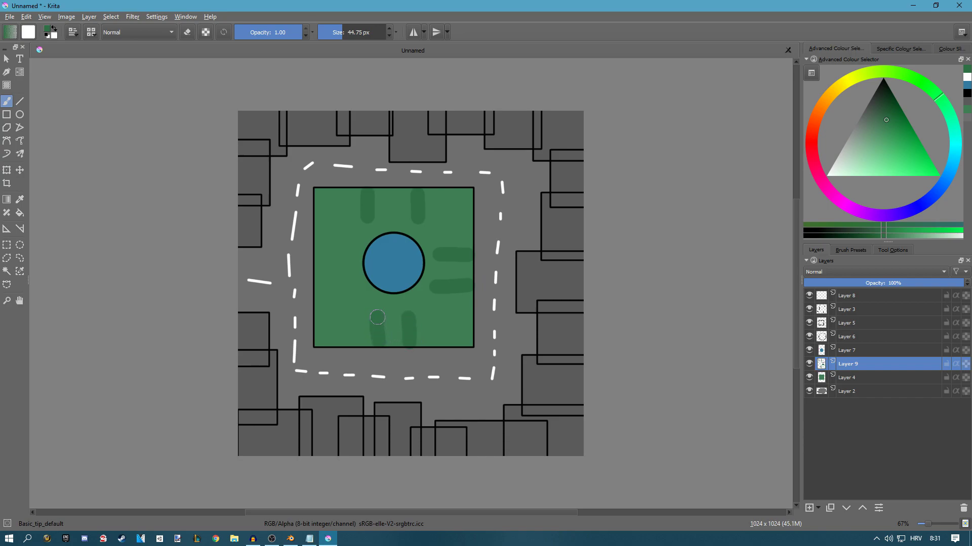
{"action": "mouse_move", "coordinate": [323, 282]}
{"action": "left_mouse_down"}
{"action": "mouse_move", "coordinate": [340, 282]}
{"action": "mouse_move", "coordinate": [335, 250]}
{"action": "mouse_move", "coordinate": [351, 250]}
{"action": "left_mouse_up"}
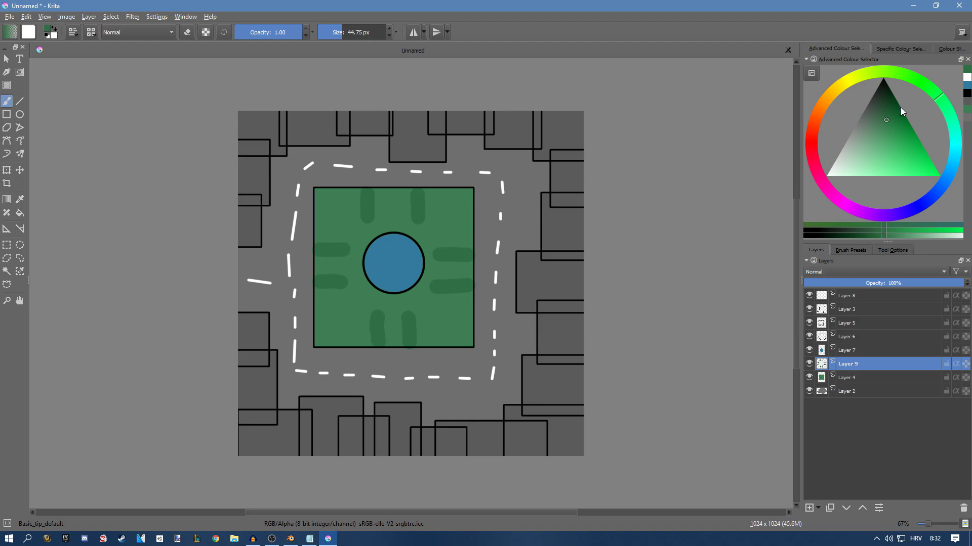
{"action": "left_click", "coordinate": [858, 120]}
Step: Dab five grey spots near the corners and edges of the green square
{"action": "left_click", "coordinate": [332, 212]}
{"action": "left_click", "coordinate": [445, 226]}
{"action": "left_click", "coordinate": [457, 199]}
{"action": "left_click", "coordinate": [446, 314]}
{"action": "left_click", "coordinate": [336, 335]}
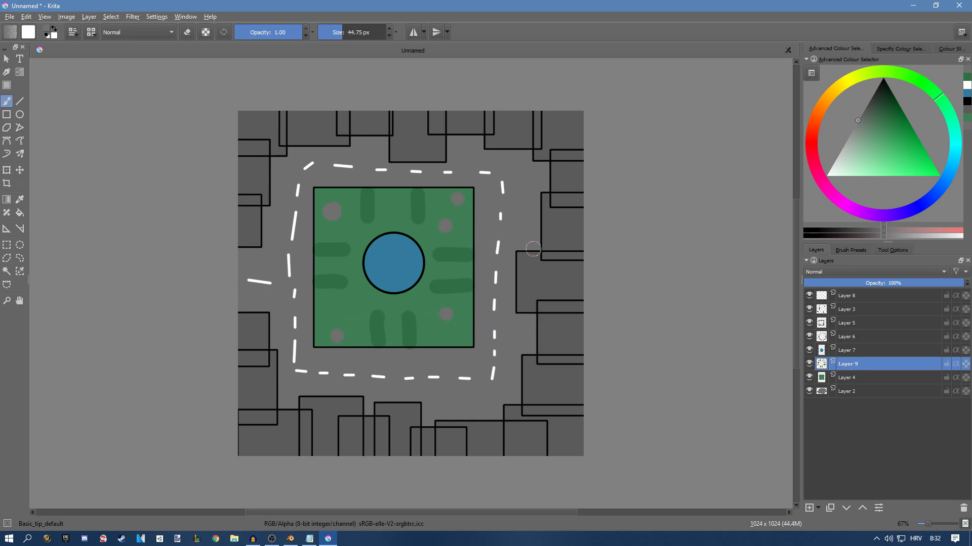
Step: Switch the paint colour to a deep orange and shrink the brush to about 24 px
{"action": "left_click", "coordinate": [821, 105]}
{"action": "left_click", "coordinate": [903, 137]}
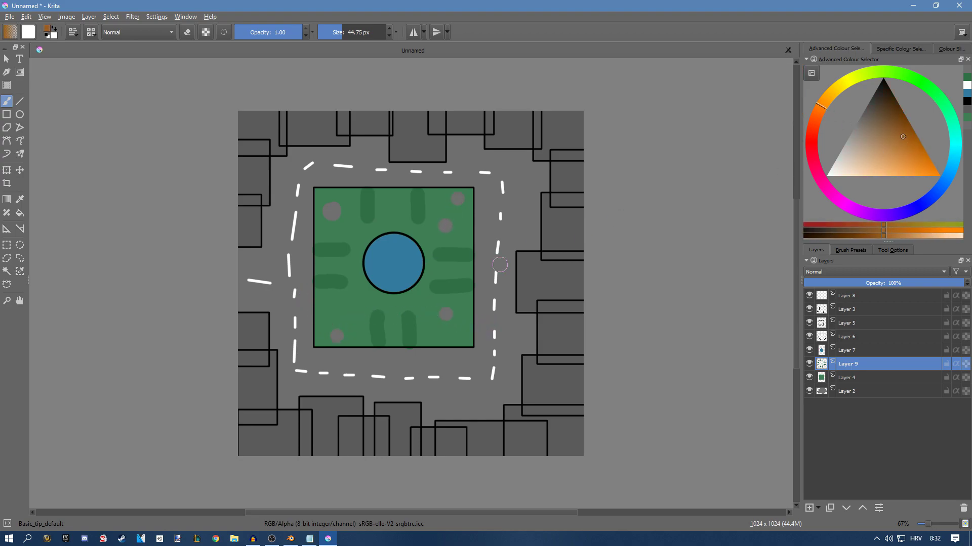
{"action": "mouse_move", "coordinate": [445, 298]}
{"action": "left_mouse_down", "text": "shift"}
{"action": "mouse_move", "coordinate": [434, 298]}
{"action": "mouse_move", "coordinate": [444, 298]}
{"action": "left_mouse_up", "text": "shift"}
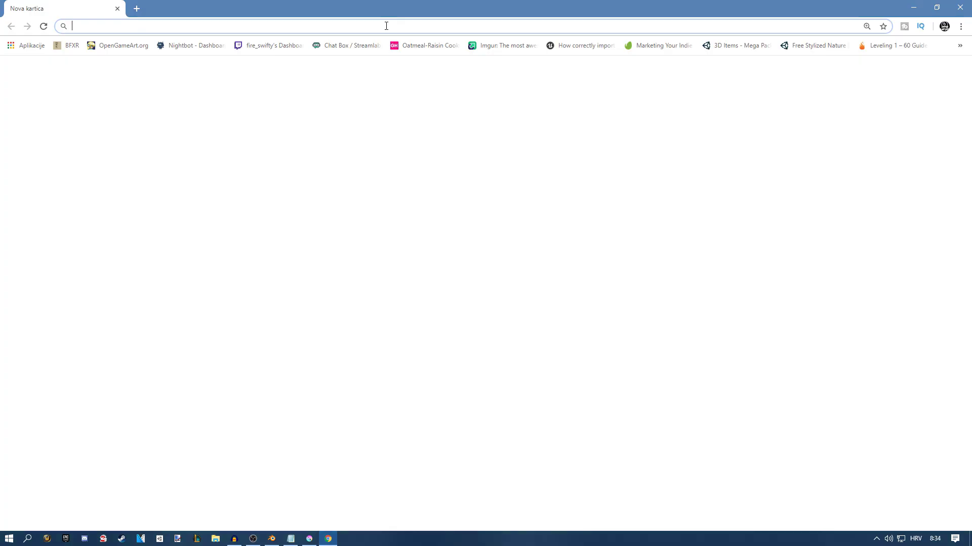
Step: Search Google Images for 'park' and preview the provo.org playground photo
{"action": "type", "text": "park"}
{"action": "key", "text": "Return"}
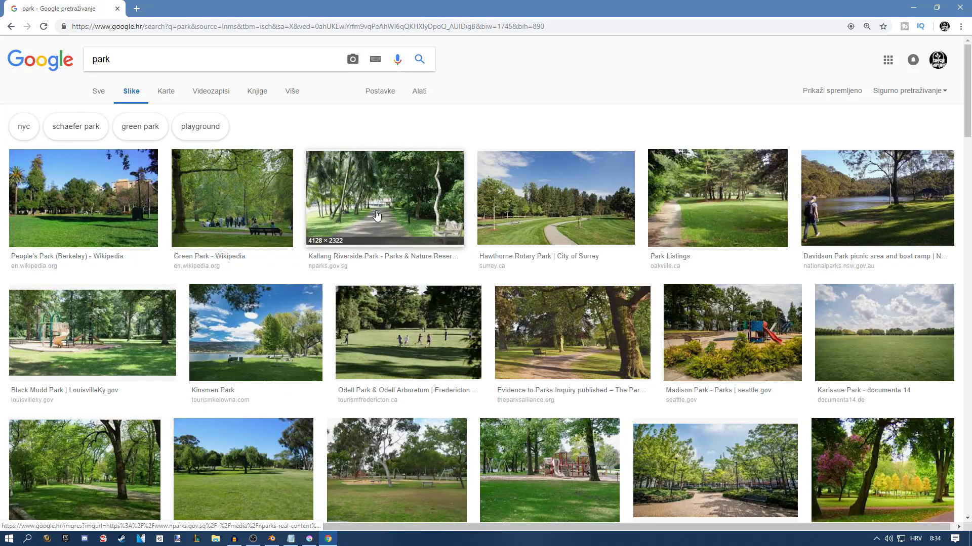
{"action": "scroll", "coordinate": [419, 218], "scroll_direction": "down", "scroll_amount": 6}
{"action": "scroll", "coordinate": [238, 304], "scroll_direction": "down", "scroll_amount": 3}
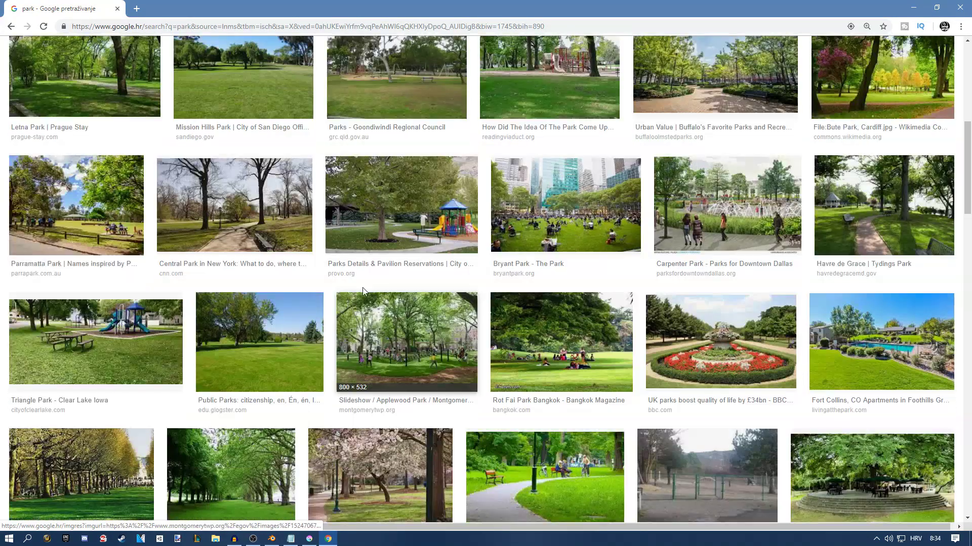
{"action": "left_click", "coordinate": [405, 167]}
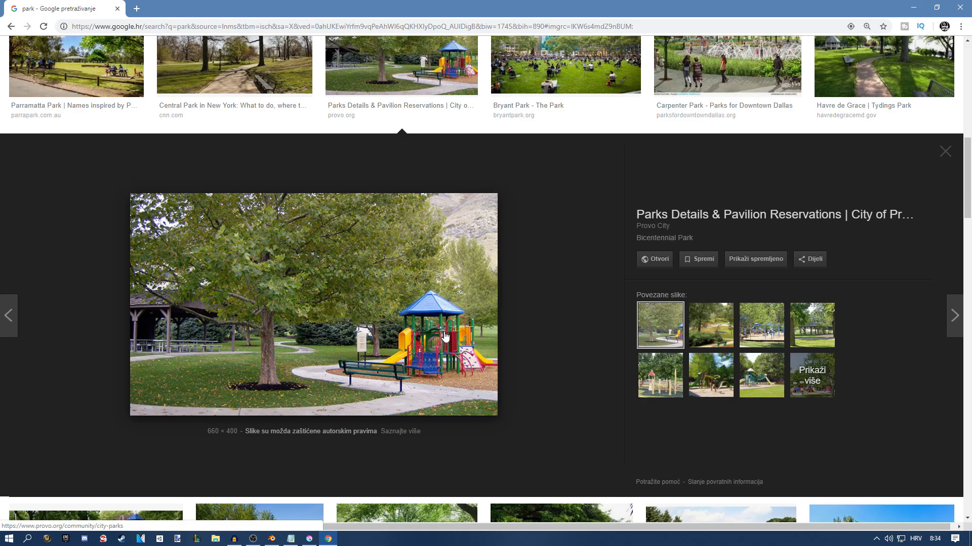
Step: Preview the Bryant Park and Transforming Tulsa park photos
{"action": "scroll", "coordinate": [355, 312], "scroll_direction": "up", "scroll_amount": 1}
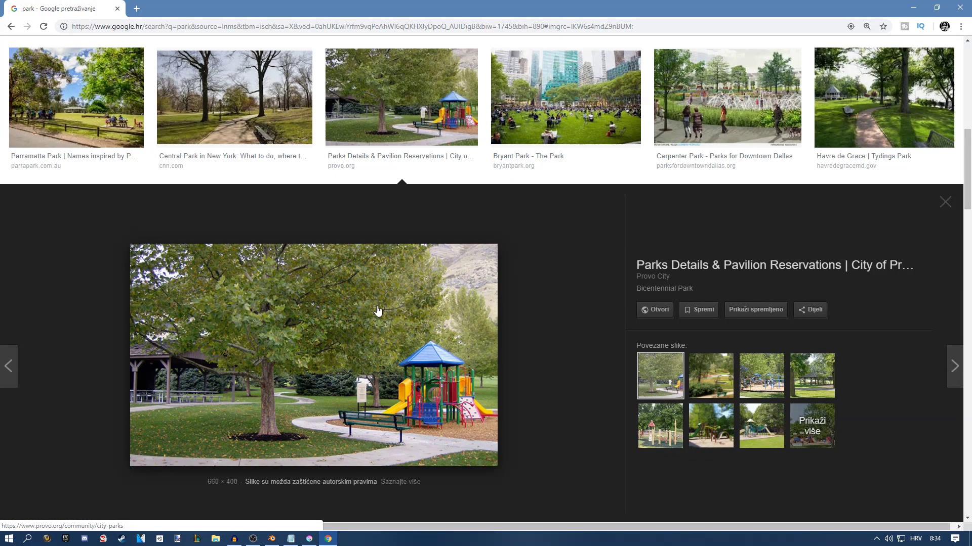
{"action": "left_click", "coordinate": [592, 155]}
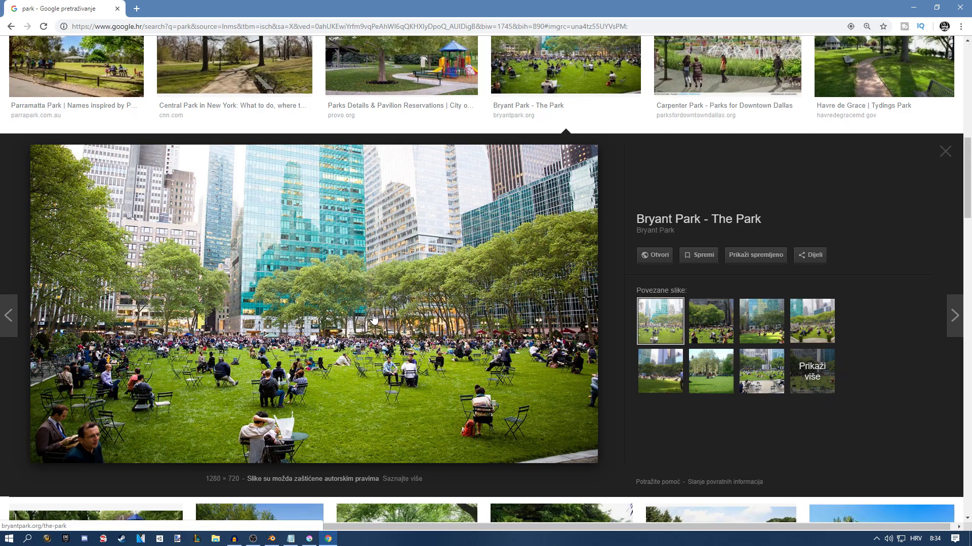
{"action": "scroll", "coordinate": [506, 259], "scroll_direction": "down", "scroll_amount": 5}
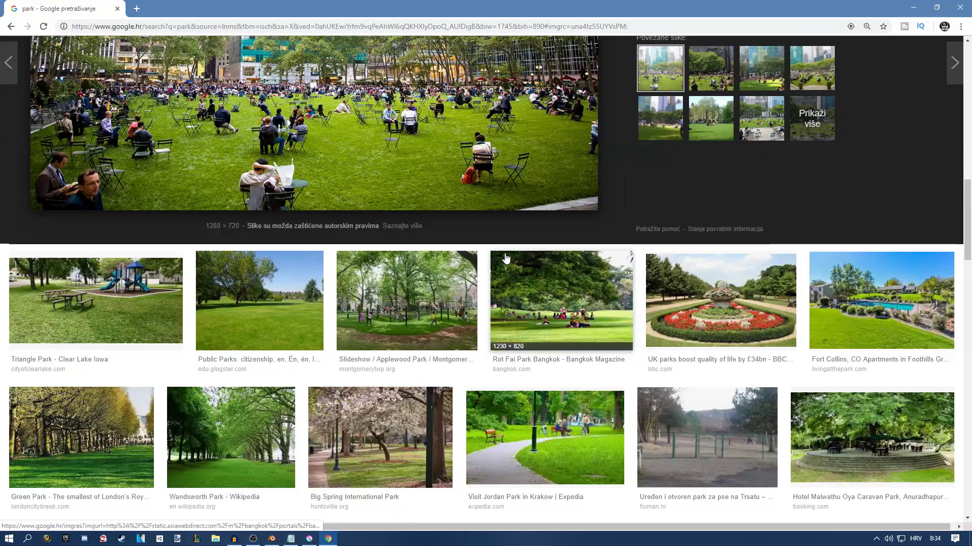
{"action": "scroll", "coordinate": [505, 258], "scroll_direction": "down", "scroll_amount": 10}
{"action": "left_click", "coordinate": [573, 324]}
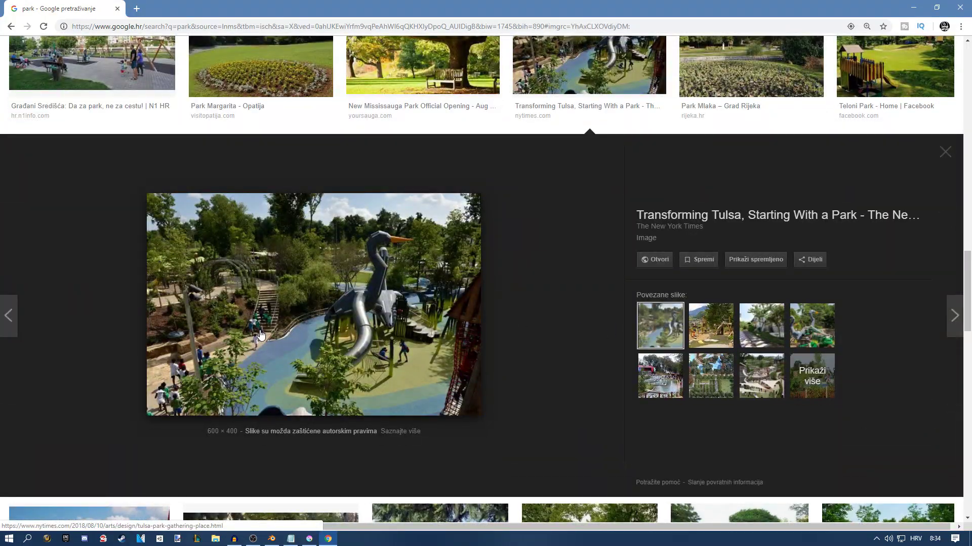
Step: Browse further through the park image results, then return to the Krita painting
{"action": "scroll", "coordinate": [261, 335], "scroll_direction": "down", "scroll_amount": 6}
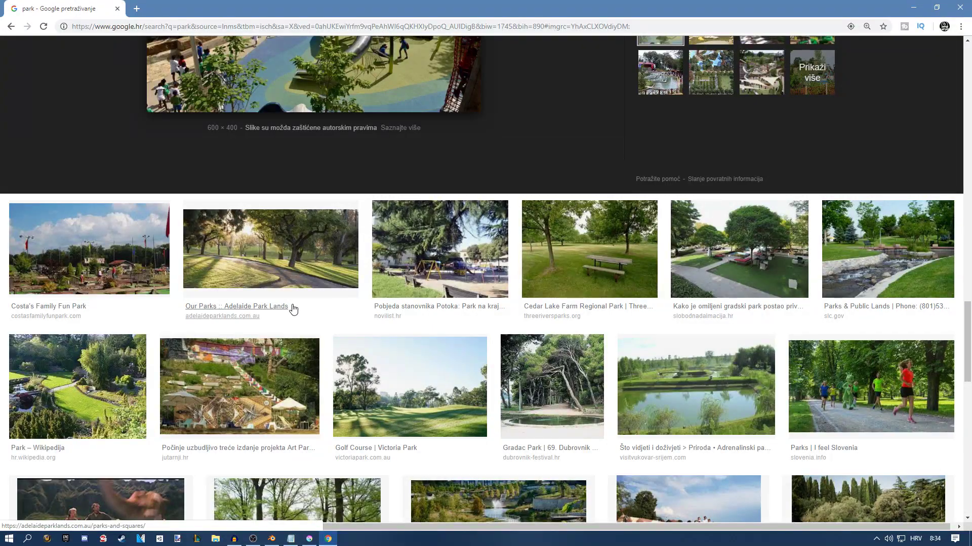
{"action": "scroll", "coordinate": [293, 309], "scroll_direction": "down", "scroll_amount": 2}
{"action": "scroll", "coordinate": [326, 309], "scroll_direction": "down", "scroll_amount": 3}
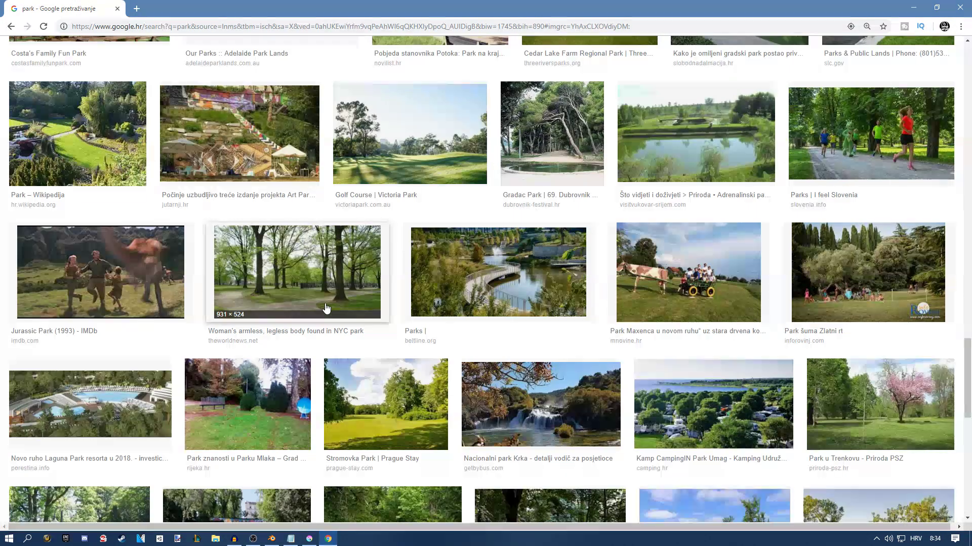
{"action": "scroll", "coordinate": [326, 309], "scroll_direction": "down", "scroll_amount": 5}
{"action": "scroll", "coordinate": [354, 319], "scroll_direction": "up", "scroll_amount": 12}
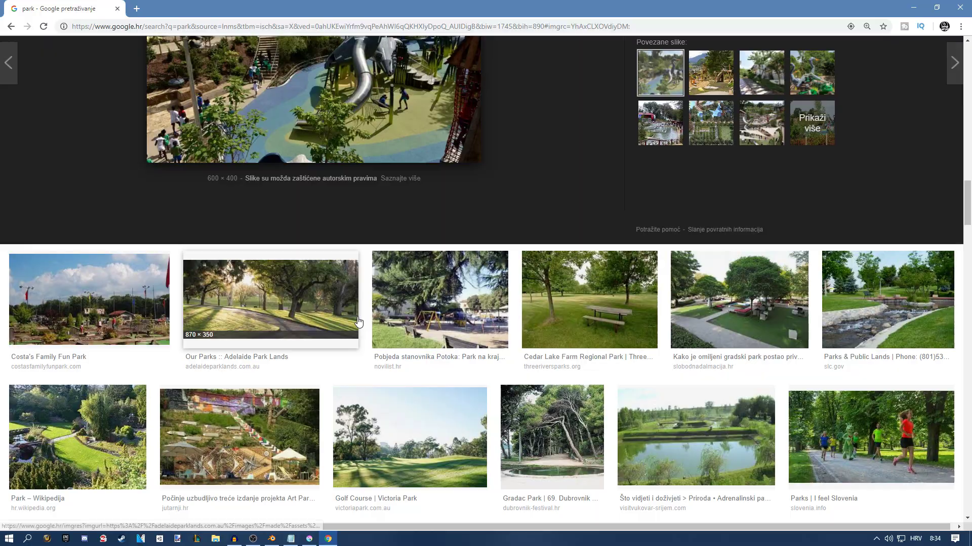
{"action": "scroll", "coordinate": [358, 321], "scroll_direction": "up", "scroll_amount": 5}
{"action": "scroll", "coordinate": [358, 321], "scroll_direction": "down", "scroll_amount": 12}
{"action": "scroll", "coordinate": [366, 296], "scroll_direction": "up", "scroll_amount": 13}
{"action": "scroll", "coordinate": [366, 296], "scroll_direction": "up", "scroll_amount": 9}
{"action": "scroll", "coordinate": [329, 260], "scroll_direction": "up", "scroll_amount": 5}
{"action": "scroll", "coordinate": [310, 248], "scroll_direction": "up", "scroll_amount": 10}
{"action": "left_click", "coordinate": [309, 539]}
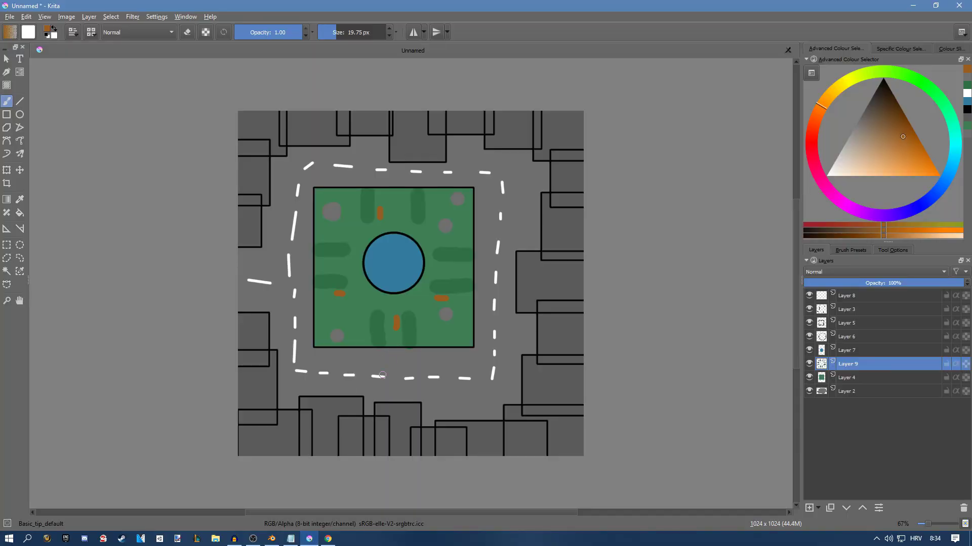